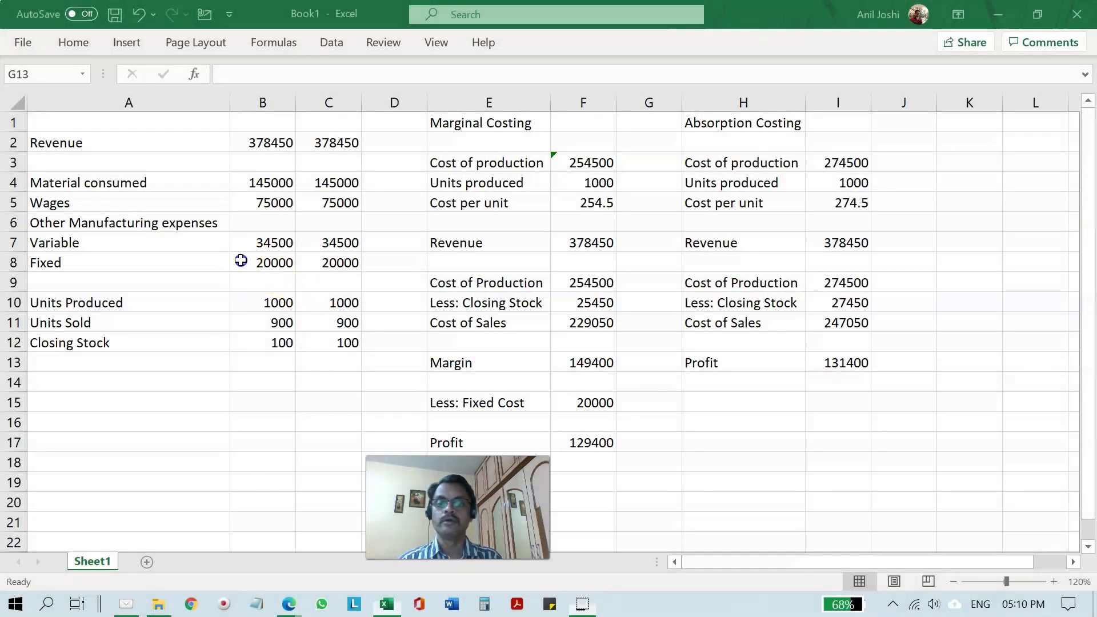
- Enter the company headings "X Ltd." in B1 and "Y Ltd." in C1 above the two figure columns
{"action": "left_click", "coordinate": [145, 150]}
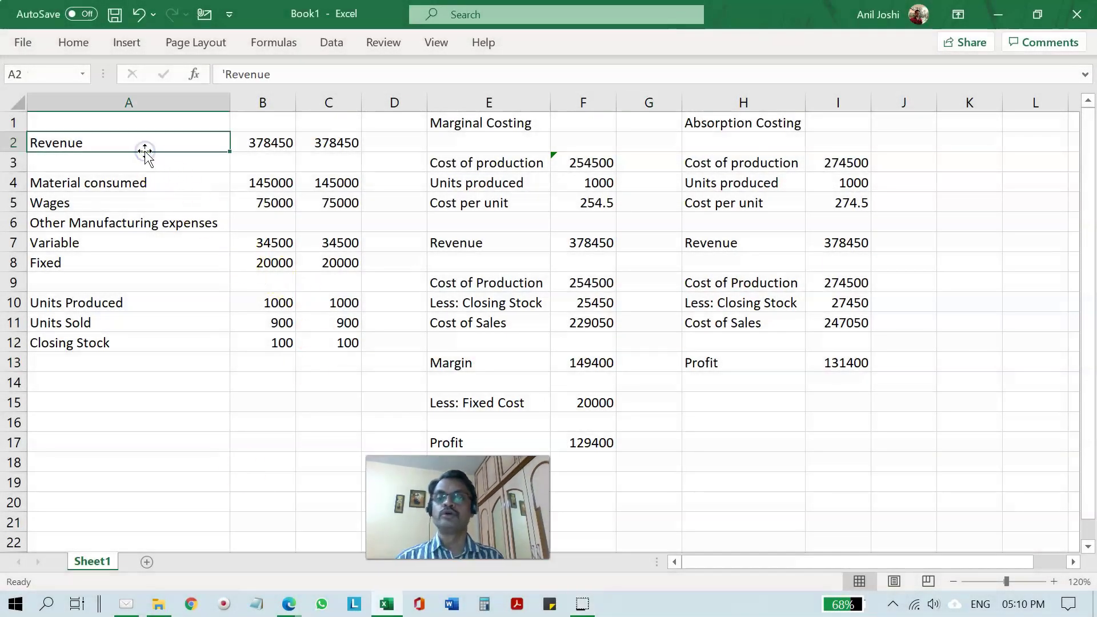
{"action": "key", "text": "Right"}
{"action": "key", "text": "Up"}
{"action": "type", "text": "X Ltd"}
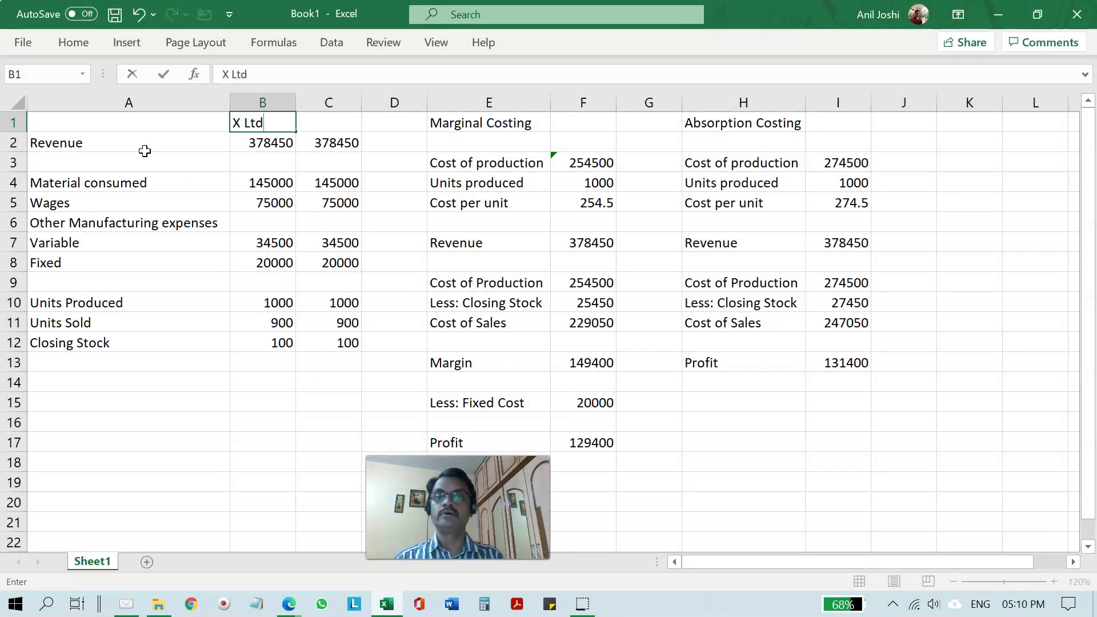
{"action": "type", "text": "."}
{"action": "key", "text": "Return"}
{"action": "key", "text": "Right"}
{"action": "key", "text": "Up"}
{"action": "type", "text": "Y Ltd."}
{"action": "key", "text": "Return"}
- Extend the B1 heading to "X Ltd. (Marginal Costing)" and autofit the width of column B
{"action": "key", "text": "Down"}
{"action": "key", "text": "Down"}
{"action": "key", "text": "Down"}
{"action": "key", "text": "Up"}
{"action": "key", "text": "Up"}
{"action": "key", "text": "Up"}
{"action": "key", "text": "Left"}
{"action": "key", "text": "Up"}
{"action": "key", "text": "F2"}
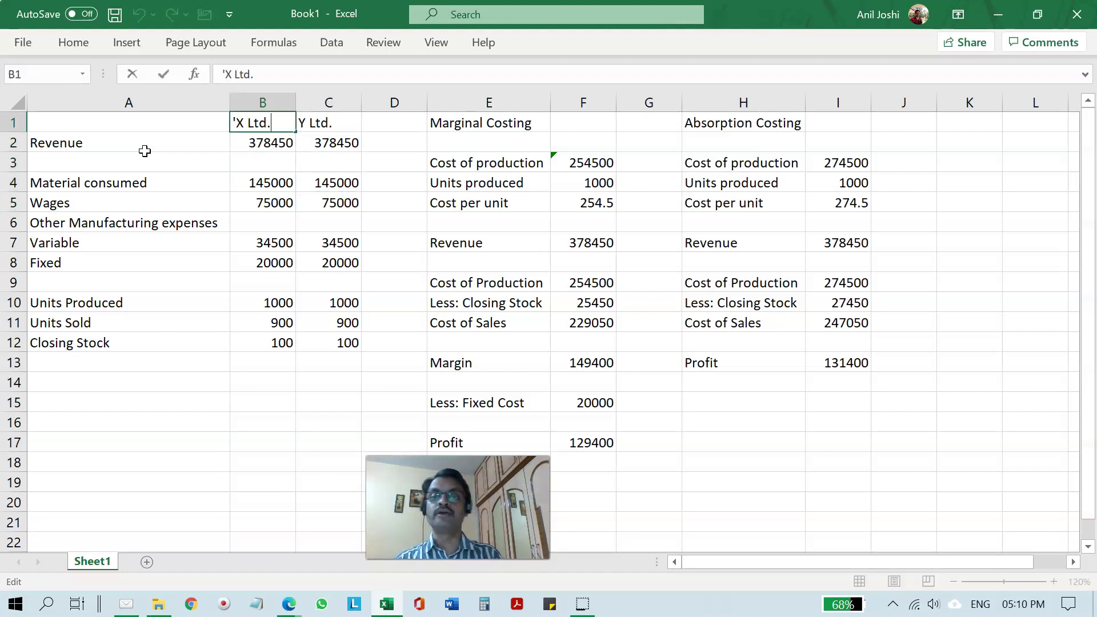
{"action": "type", "text": "(Marginal Costing)"}
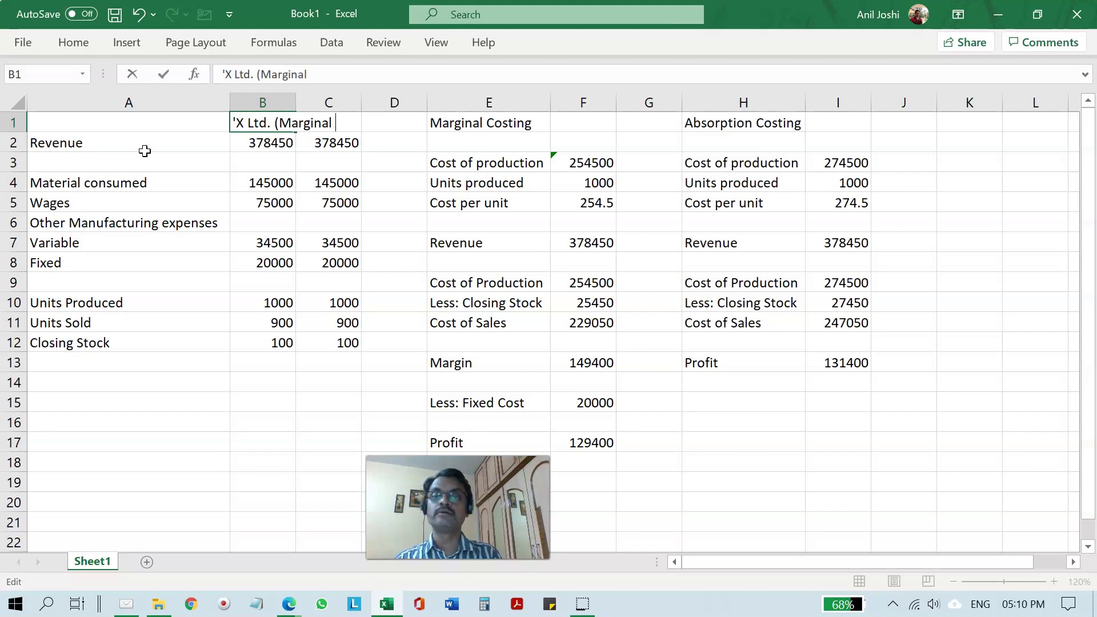
{"action": "key", "text": "ctrl+Return"}
{"action": "key", "text": "alt+h"}
{"action": "key", "text": "o"}
{"action": "key", "text": "i"}
- Extend the C1 heading to "Y Ltd. (Absorption)" and autofit the width of column C
{"action": "key", "text": "Right"}
{"action": "key", "text": "F2"}
{"action": "type", "text": "(Absorption)"}
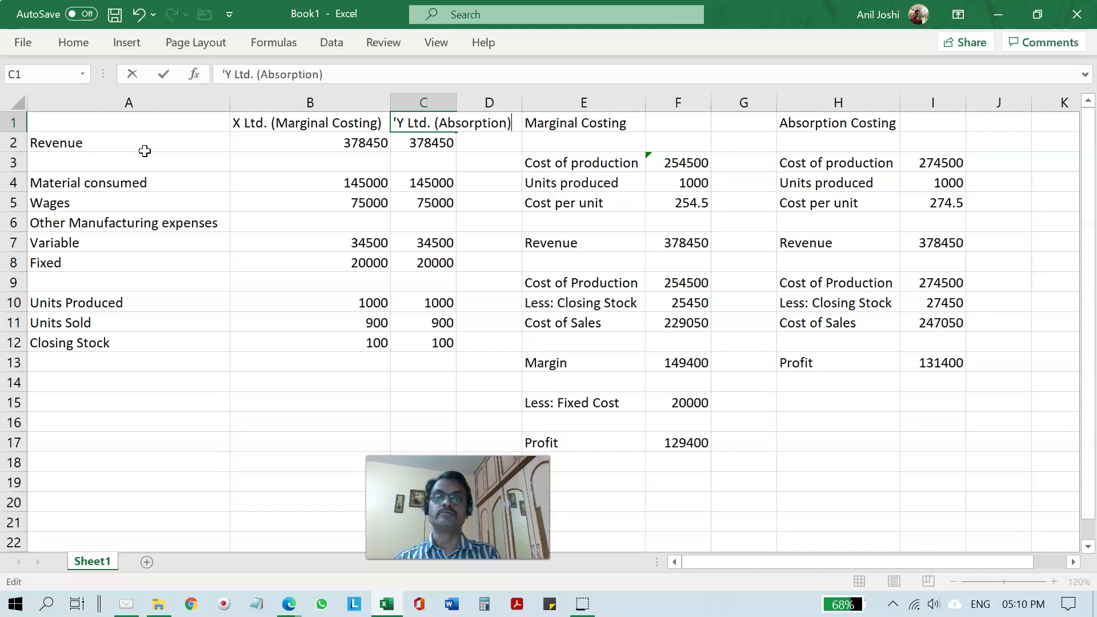
{"action": "key", "text": "ctrl+Return"}
{"action": "key", "text": "alt+h"}
{"action": "key", "text": "o"}
{"action": "key", "text": "i"}
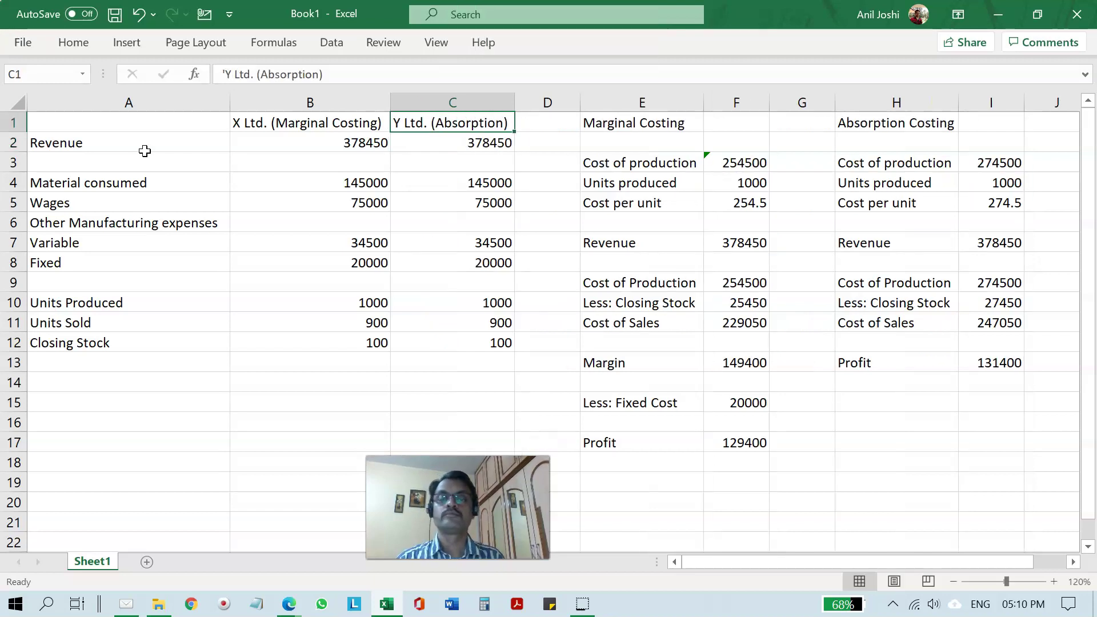
- Apply the comma number style to both companies' cost figures in B4:C8
{"action": "key", "text": "Left"}
{"action": "key", "text": "Down"}
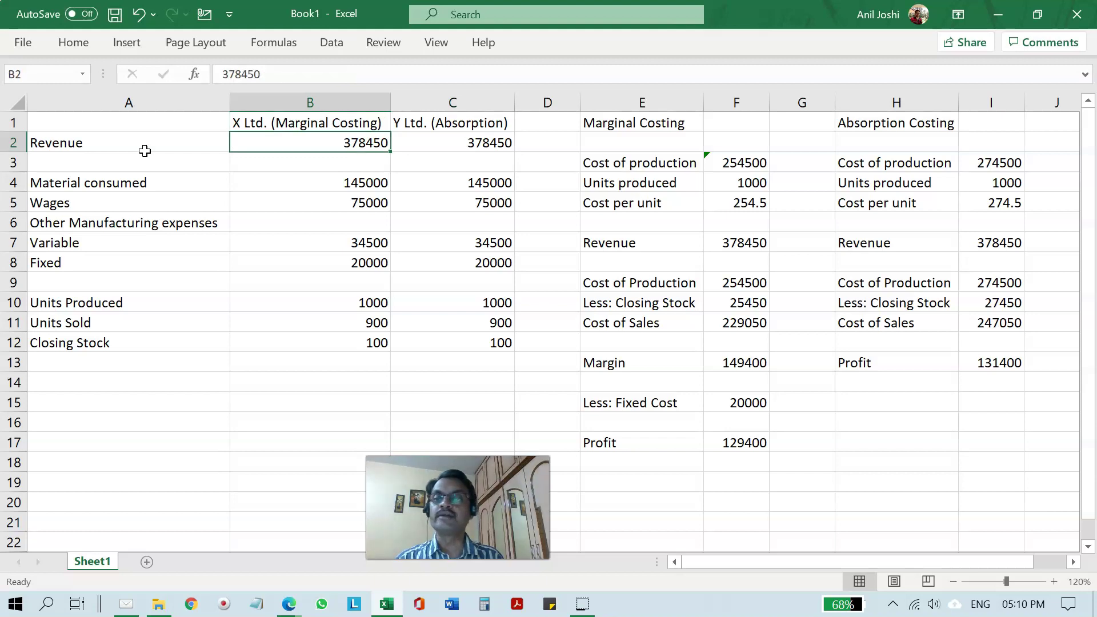
{"action": "key", "text": "shift+Right"}
{"action": "key", "text": "Down"}
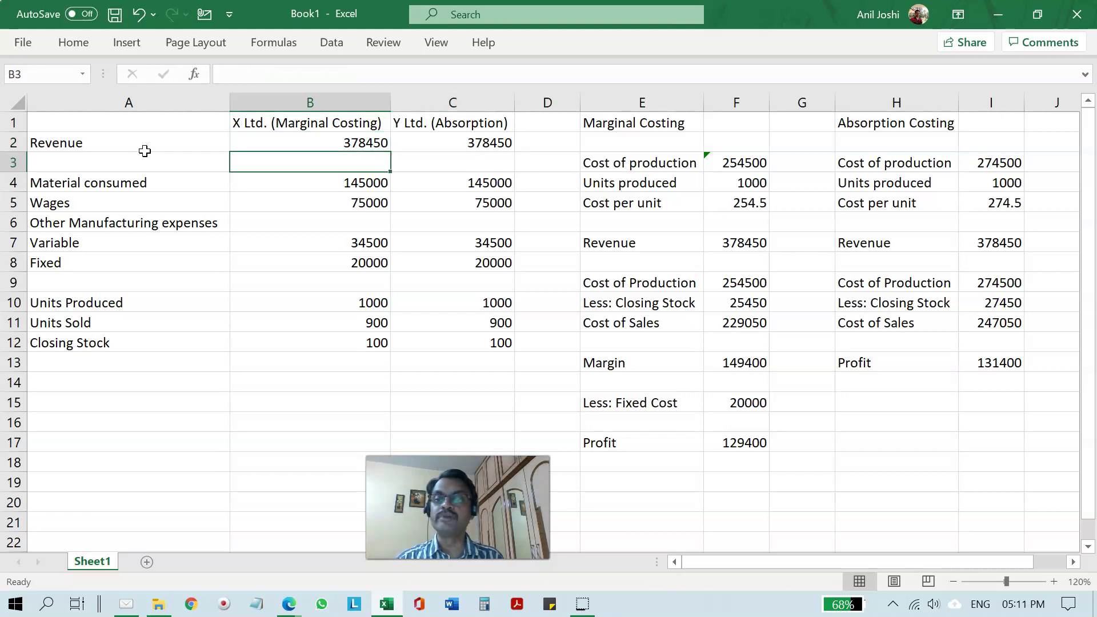
{"action": "key", "text": "Down"}
{"action": "key", "text": "shift+Right"}
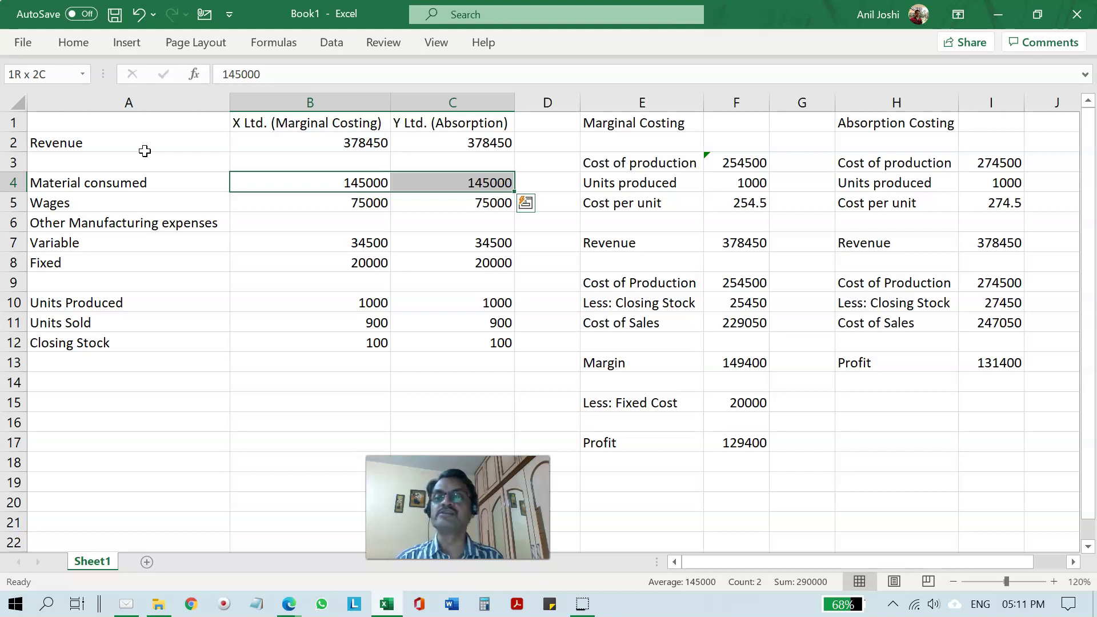
{"action": "key", "text": "shift+Down"}
{"action": "key", "text": "shift+Down"}
{"action": "key", "text": "shift+Down"}
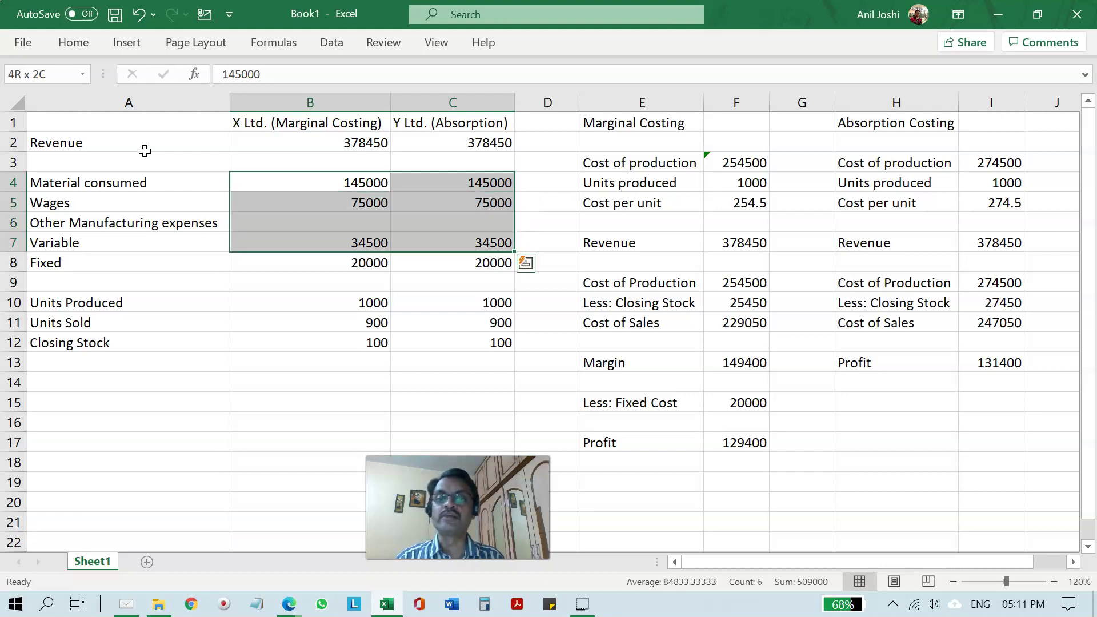
{"action": "key", "text": "shift+Down"}
{"action": "key", "text": "alt+h"}
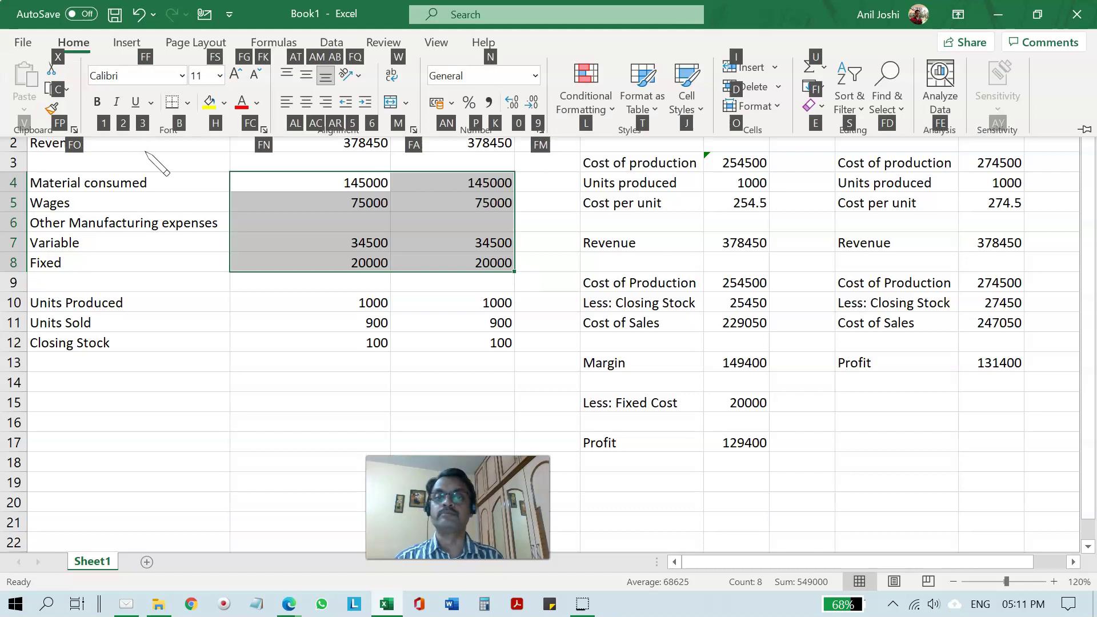
{"action": "key", "text": "k"}
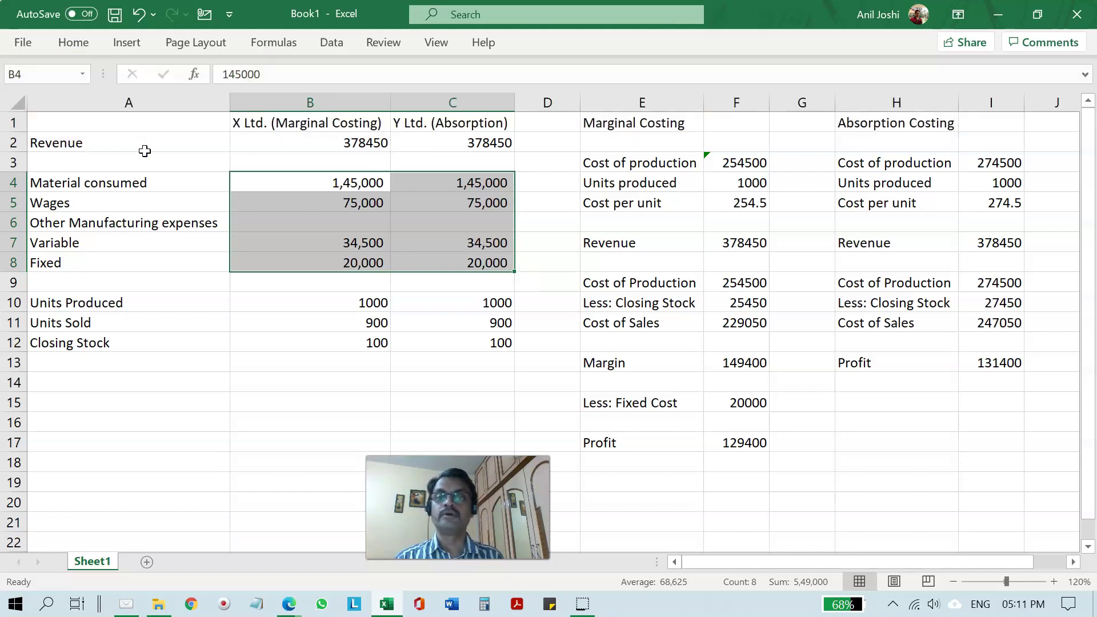
- Apply the comma number style to both revenue figures in B2:C2
{"action": "key", "text": "Up"}
{"action": "key", "text": "Up"}
{"action": "key", "text": "shift+Right"}
{"action": "key", "text": "alt+h"}
{"action": "key", "text": "k"}
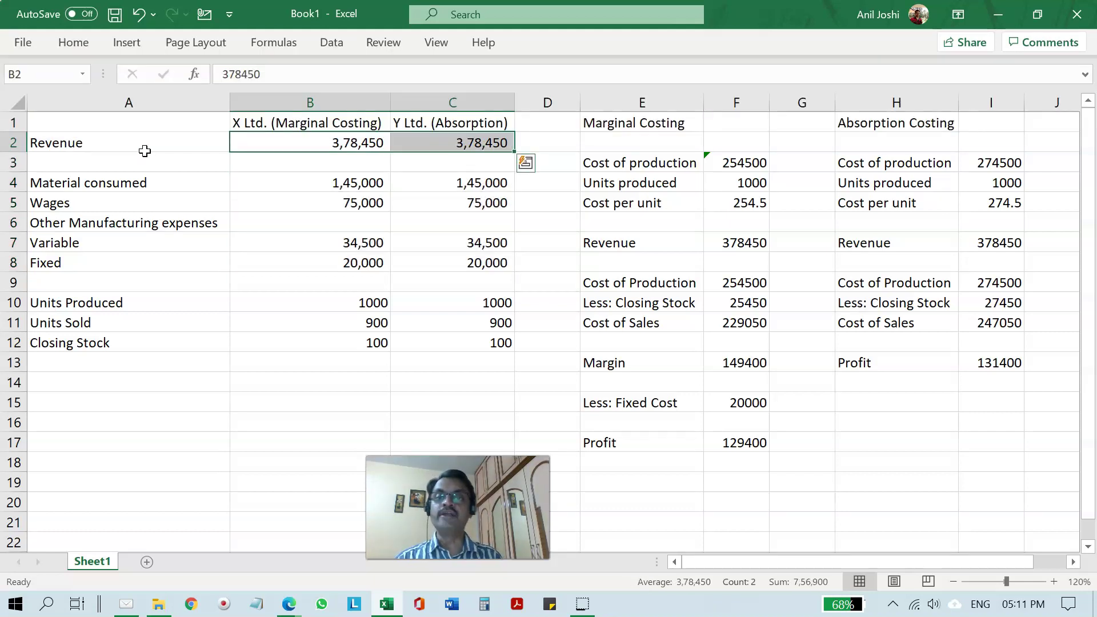
- Apply the comma number style to the units produced, units sold and closing stock in B10:C12
{"action": "key", "text": "Up"}
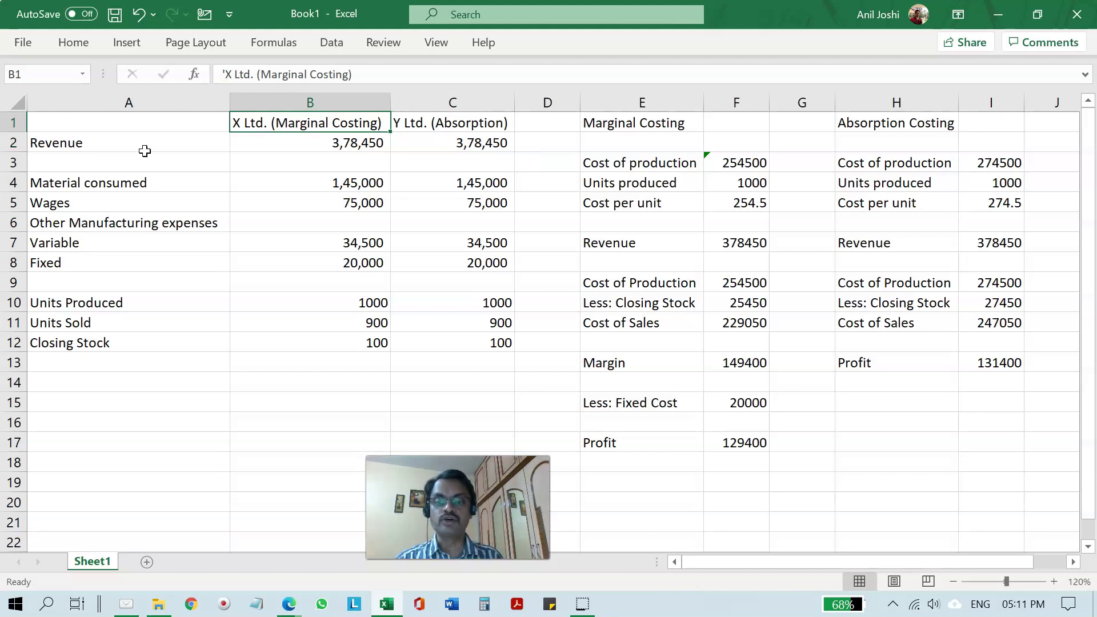
{"action": "key", "text": "Right"}
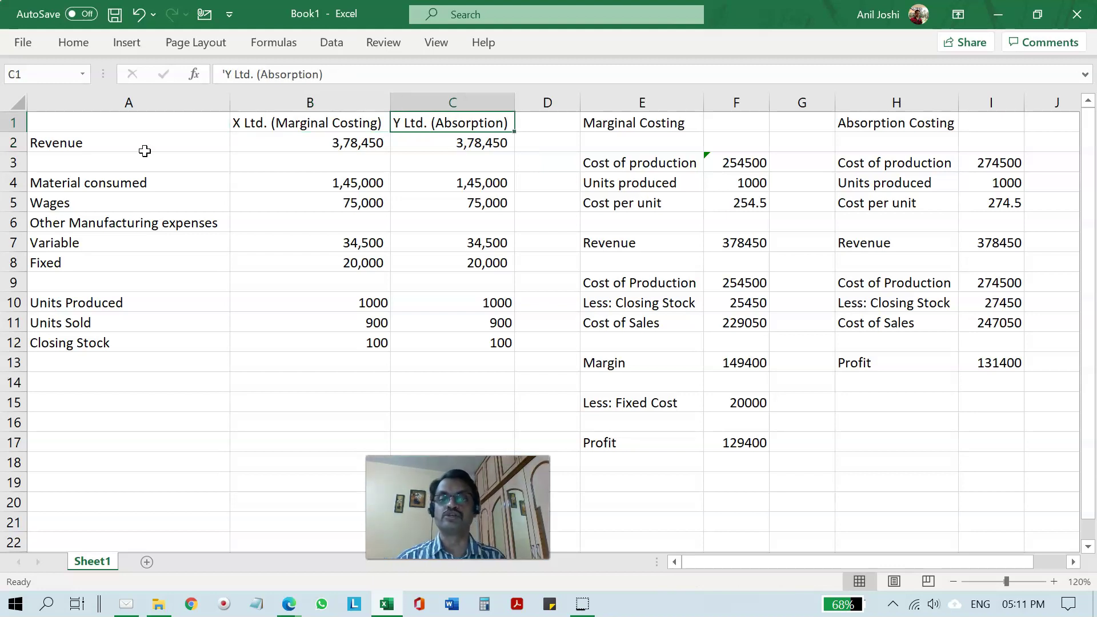
{"action": "key", "text": "Down"}
{"action": "key", "text": "Down"}
{"action": "key", "text": "Down"}
{"action": "key", "text": "Down"}
{"action": "key", "text": "Down"}
{"action": "key", "text": "Down"}
{"action": "key", "text": "Down"}
{"action": "key", "text": "Down"}
{"action": "key", "text": "Down"}
{"action": "key", "text": "Down"}
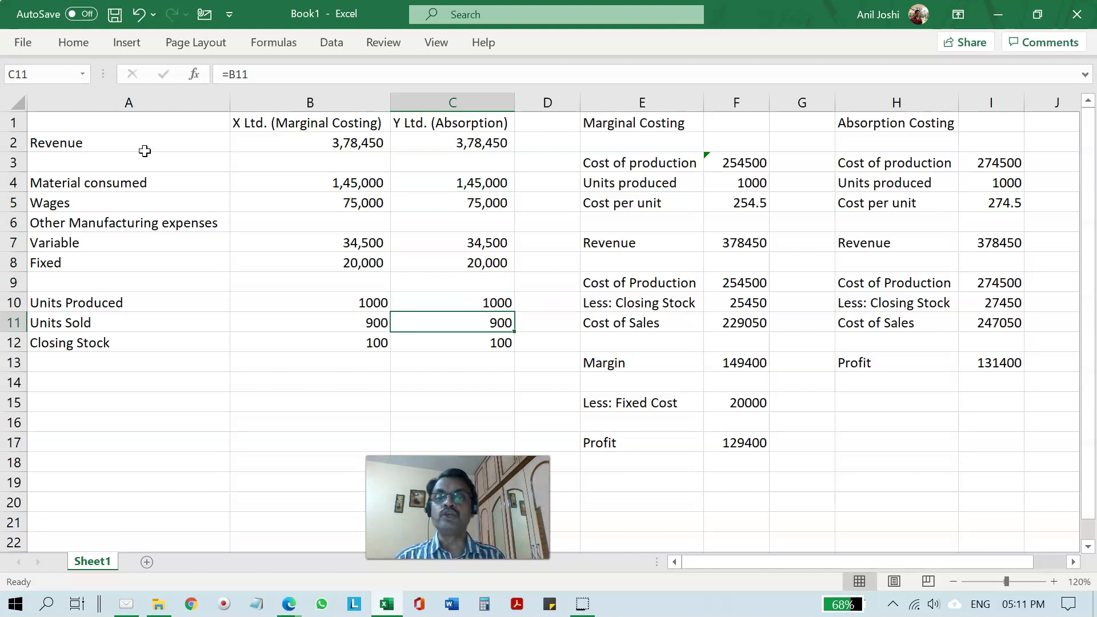
{"action": "key", "text": "Up"}
{"action": "key", "text": "Left"}
{"action": "key", "text": "shift+Right"}
{"action": "key", "text": "shift+Down"}
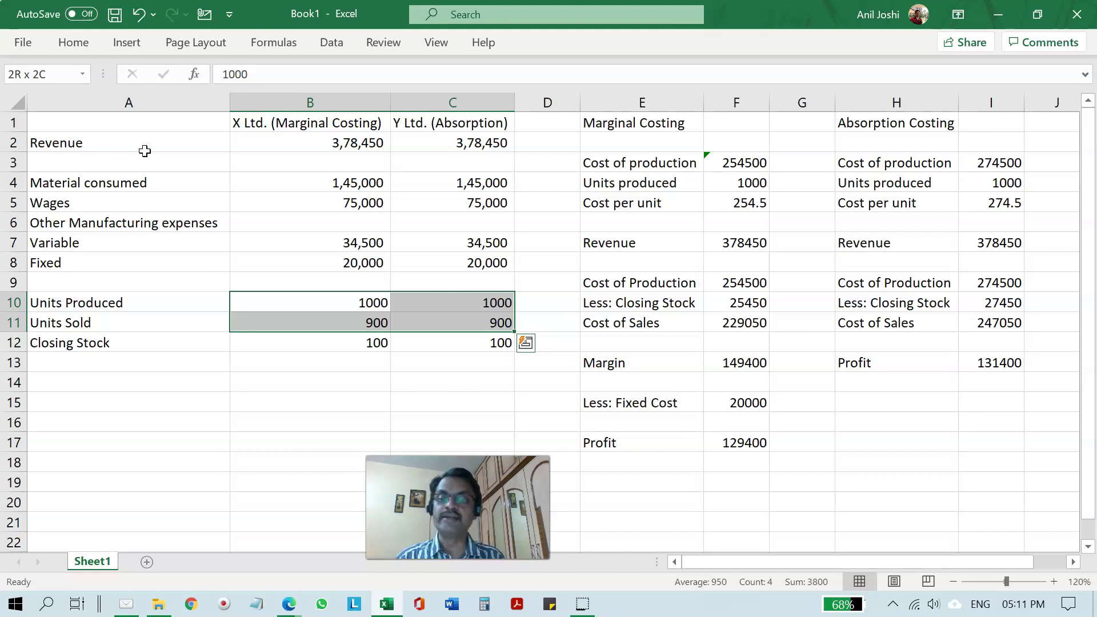
{"action": "key", "text": "shift+Down"}
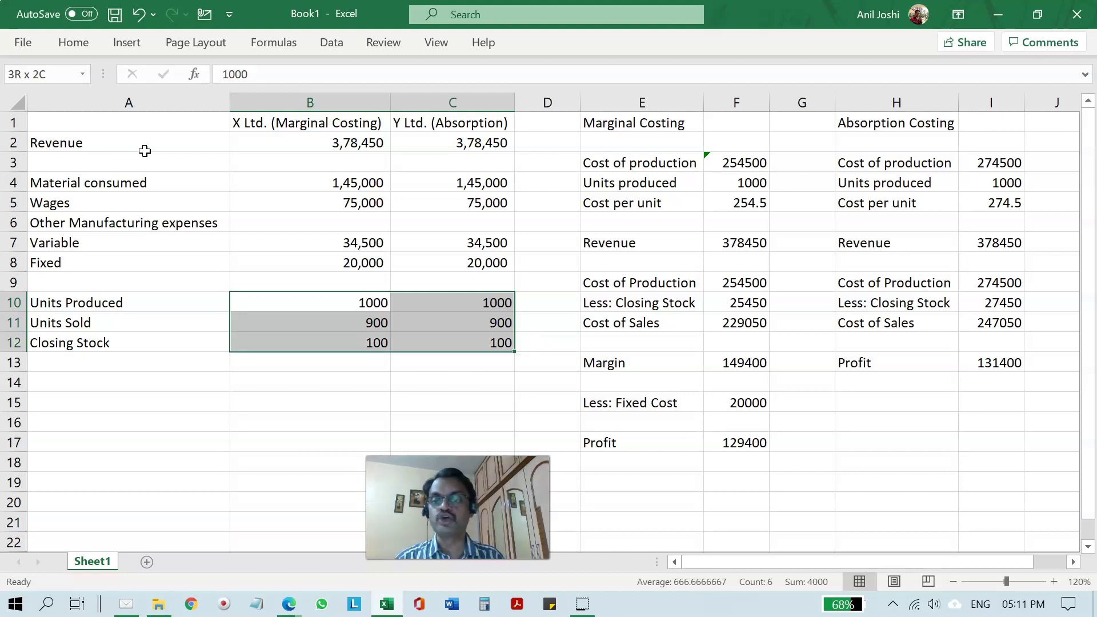
{"action": "key", "text": "alt+h"}
{"action": "key", "text": "k"}
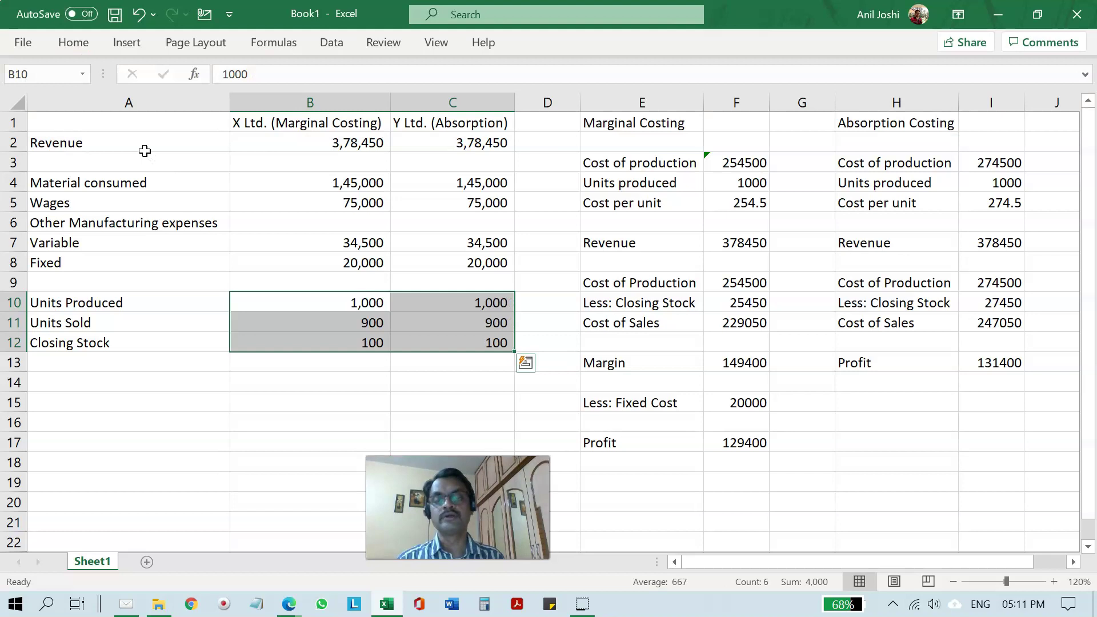
- Select the whole data block B2:C12 to review both companies' input figures together
{"action": "key", "text": "Down"}
{"action": "key", "text": "Down"}
{"action": "key", "text": "Right"}
{"action": "key", "text": "Left"}
{"action": "key", "text": "shift+Up"}
{"action": "key", "text": "shift+Right"}
{"action": "key", "text": "shift+Up"}
{"action": "key", "text": "shift+Up"}
{"action": "key", "text": "shift+Up"}
{"action": "key", "text": "shift+Up"}
{"action": "key", "text": "shift+Up"}
{"action": "key", "text": "shift+Up"}
{"action": "key", "text": "shift+Up"}
{"action": "key", "text": "shift+Up"}
{"action": "key", "text": "shift+Up"}
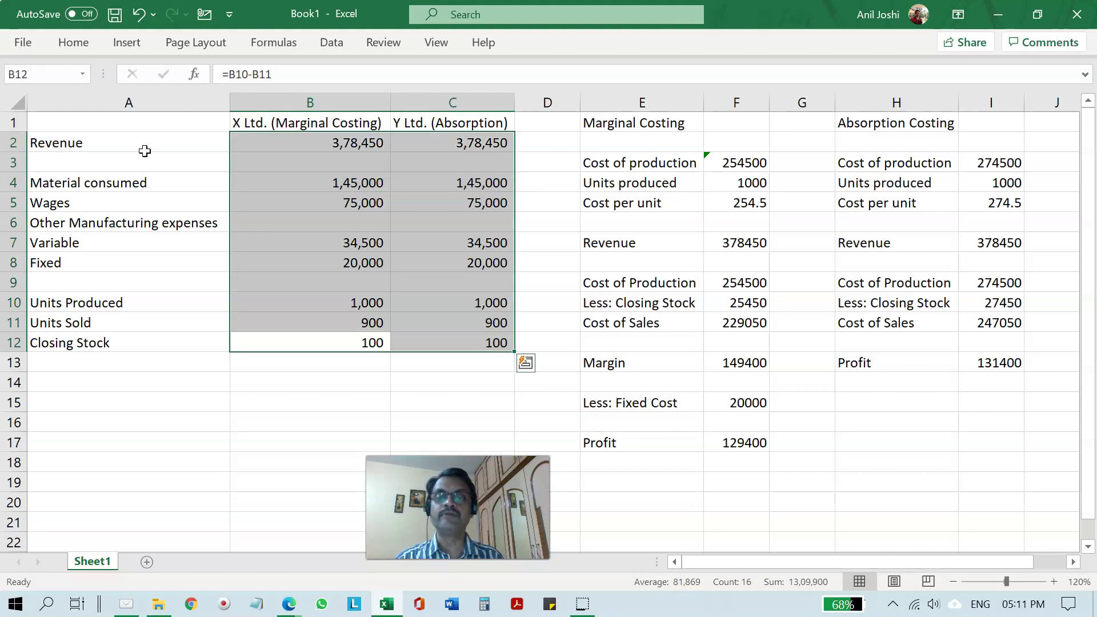
- Select the X Ltd. and Y Ltd. columns one after the other to compare the two companies' data
{"action": "key", "text": "Up"}
{"action": "key", "text": "Up"}
{"action": "key", "text": "Up"}
{"action": "key", "text": "Up"}
{"action": "key", "text": "Up"}
{"action": "key", "text": "Up"}
{"action": "key", "text": "Up"}
{"action": "key", "text": "Up"}
{"action": "key", "text": "Up"}
{"action": "key", "text": "Up"}
{"action": "key", "text": "Up"}
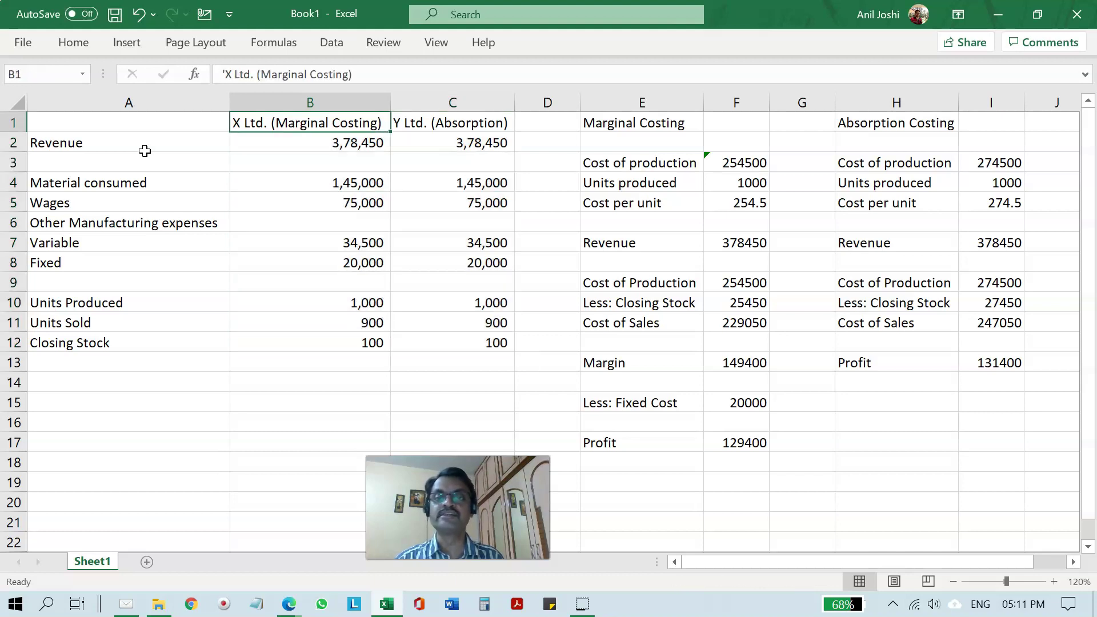
{"action": "key", "text": "ctrl+space"}
{"action": "key", "text": "Right"}
{"action": "key", "text": "ctrl+space"}
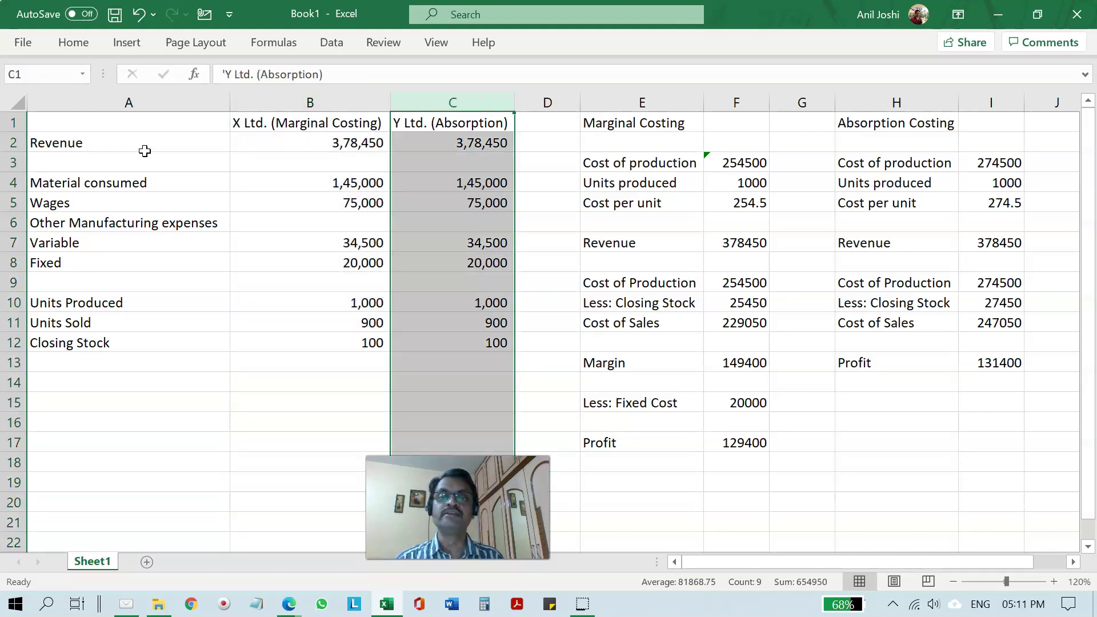
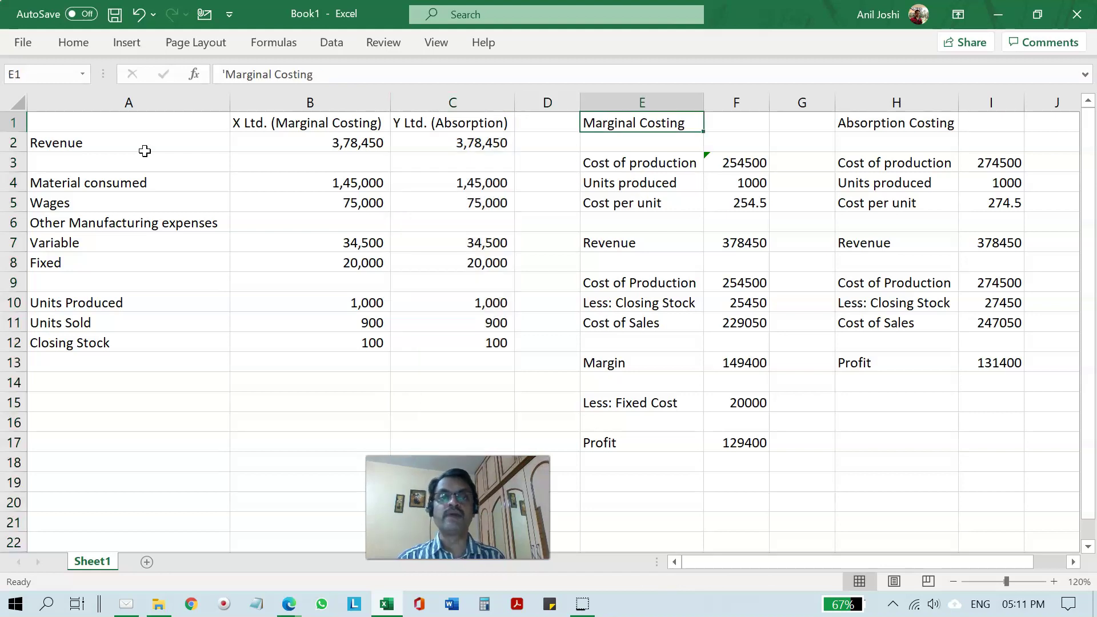
- Extend the heading in E1 to "Marginal Costing (X Ltd)"
{"action": "key", "text": "F2"}
{"action": "type", "text": "(X Ltd)"}
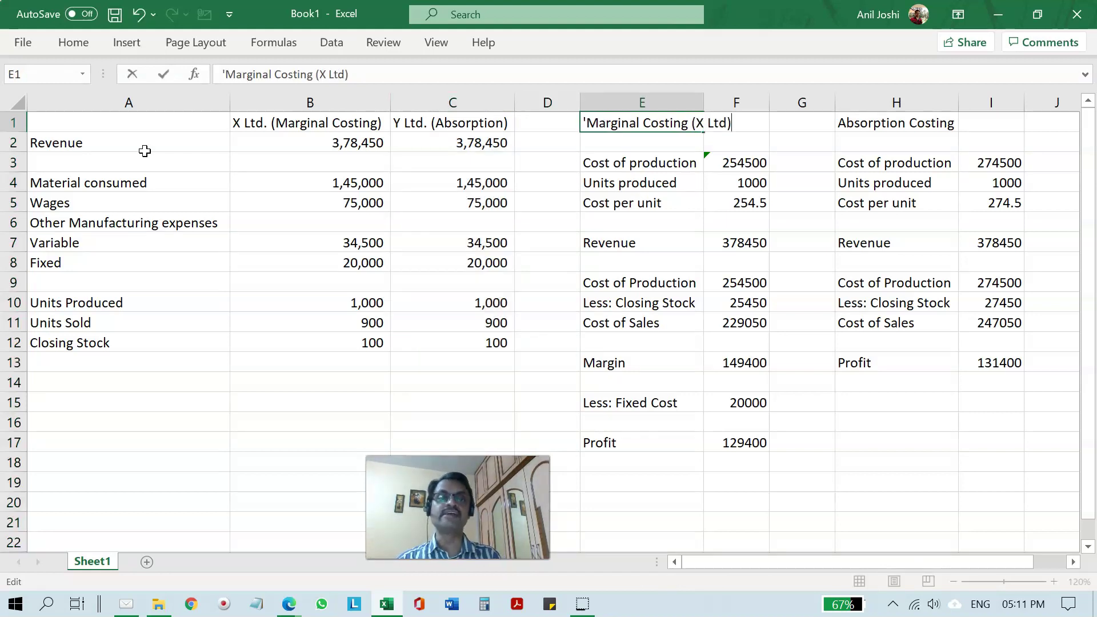
{"action": "key", "text": "Return"}
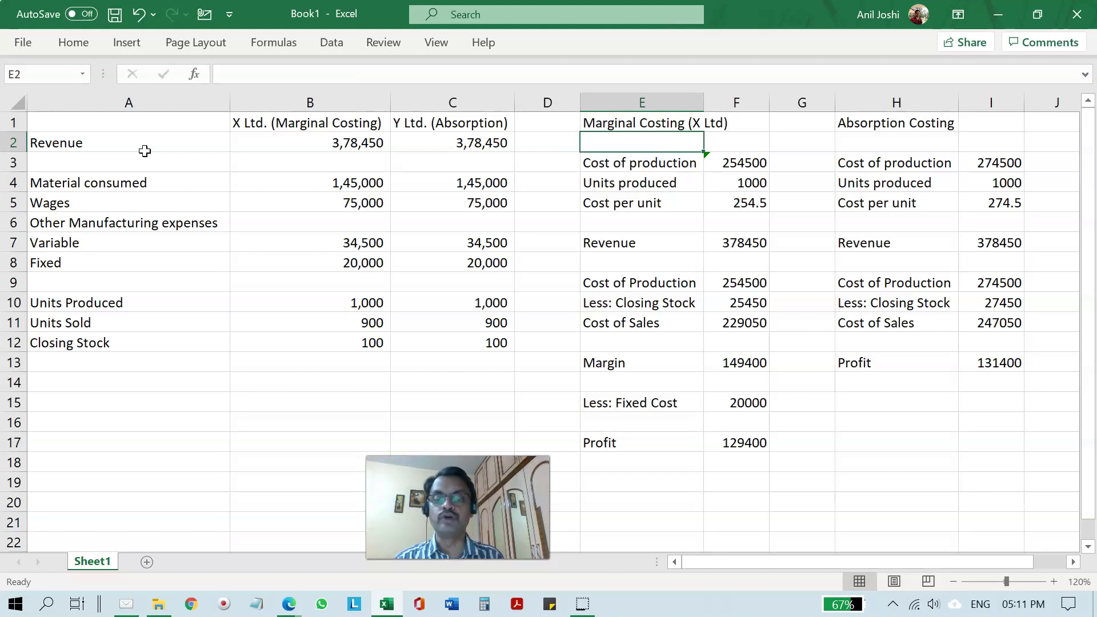
- Apply the comma number style to all of column F in the marginal costing statement
{"action": "key", "text": "Down"}
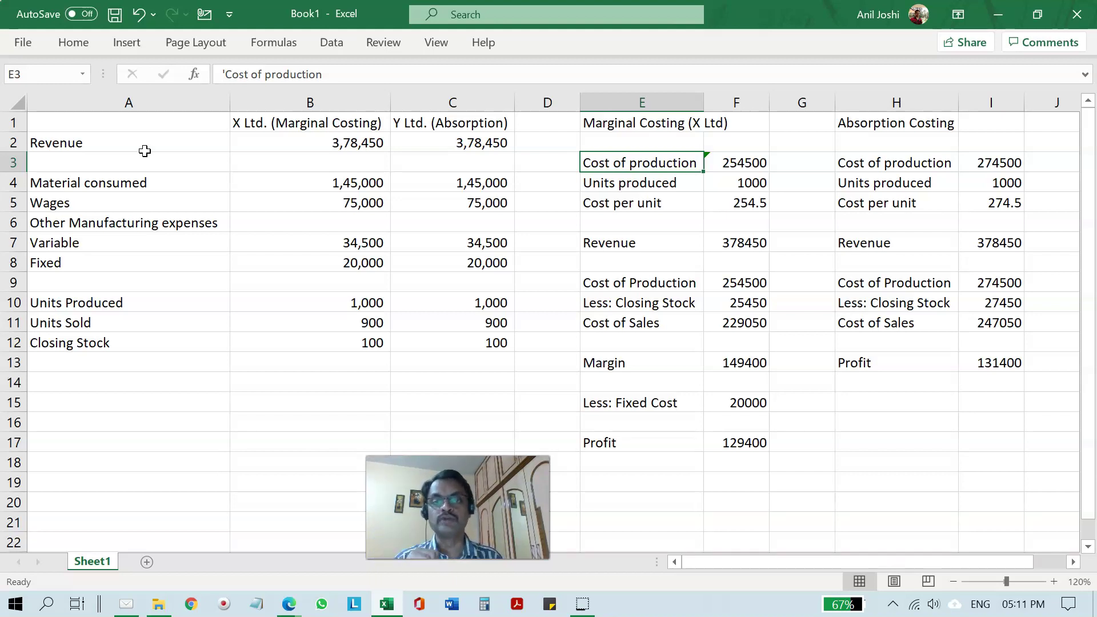
{"action": "key", "text": "Right"}
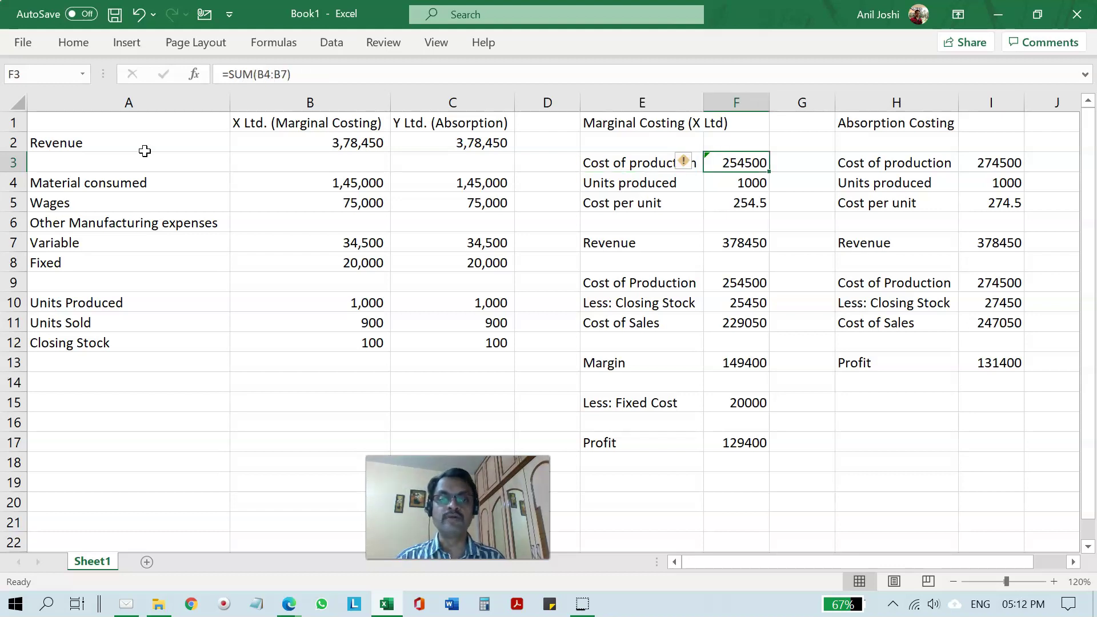
{"action": "key", "text": "ctrl+space"}
{"action": "key", "text": "alt+h"}
{"action": "key", "text": "k"}
{"action": "key", "text": "Left"}
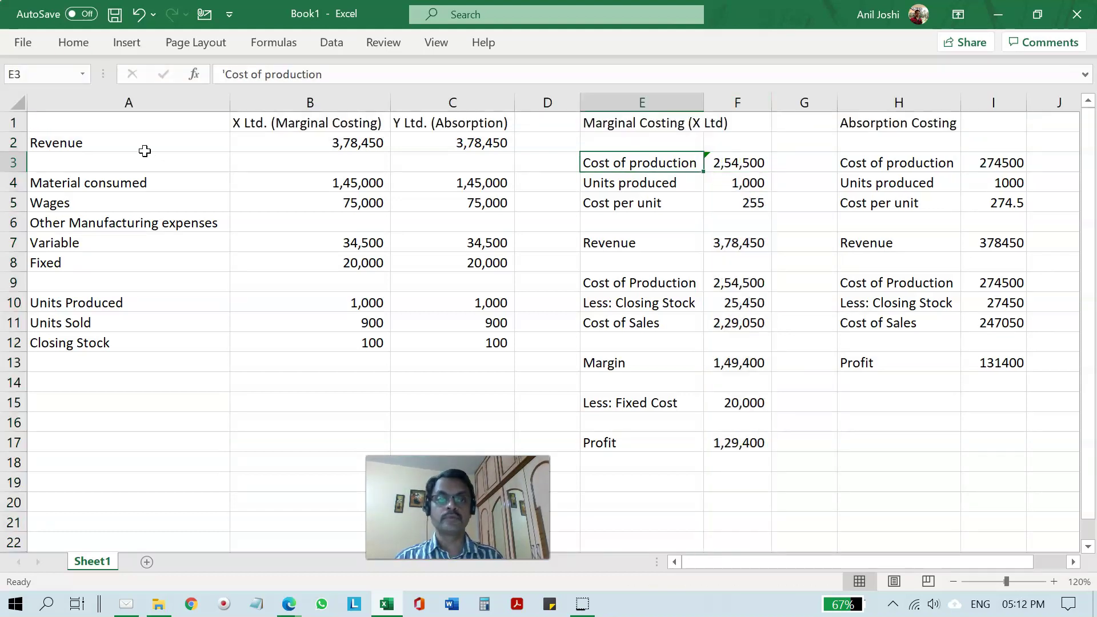
- Inspect the formulas behind the cost of production, units produced and cost per unit in F3:F5
{"action": "key", "text": "Right"}
{"action": "key", "text": "F2"}
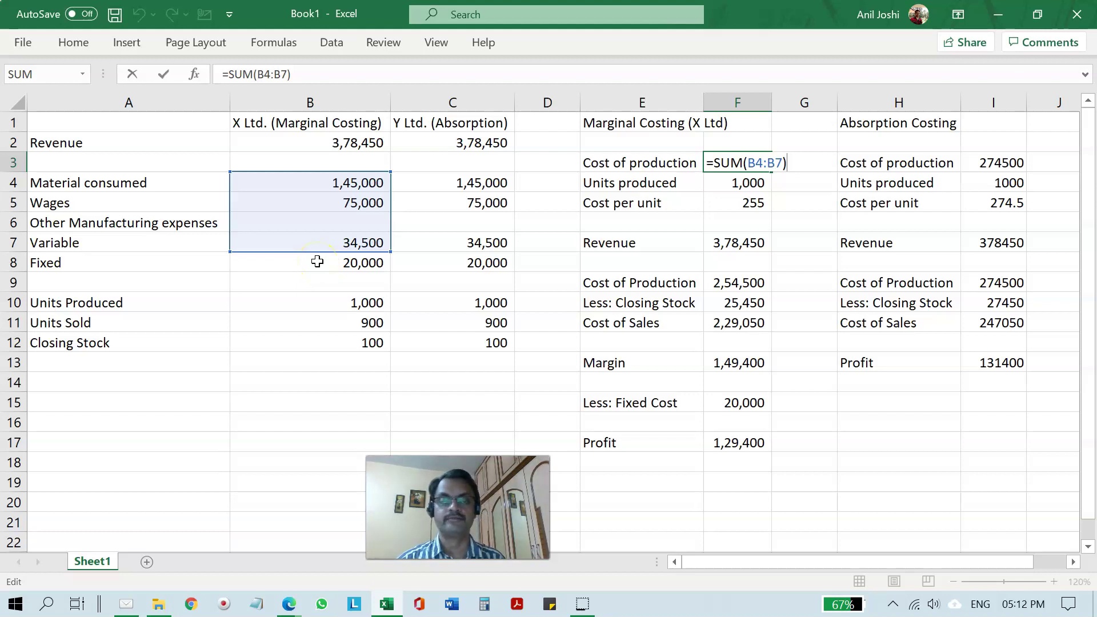
{"action": "key", "text": "ctrl+Return"}
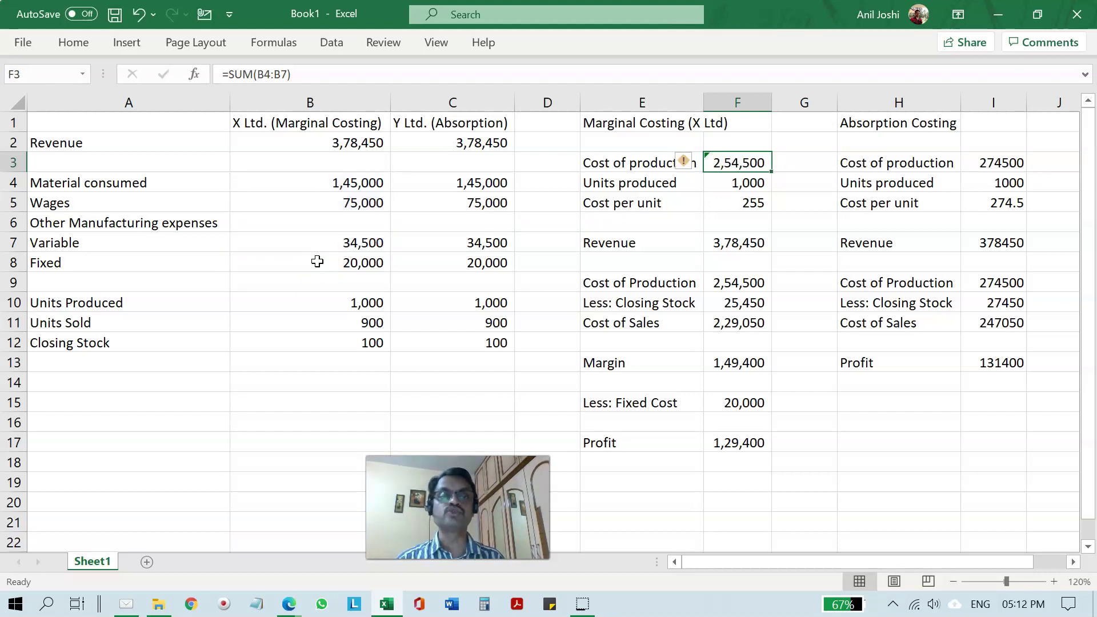
{"action": "key", "text": "shift+Left"}
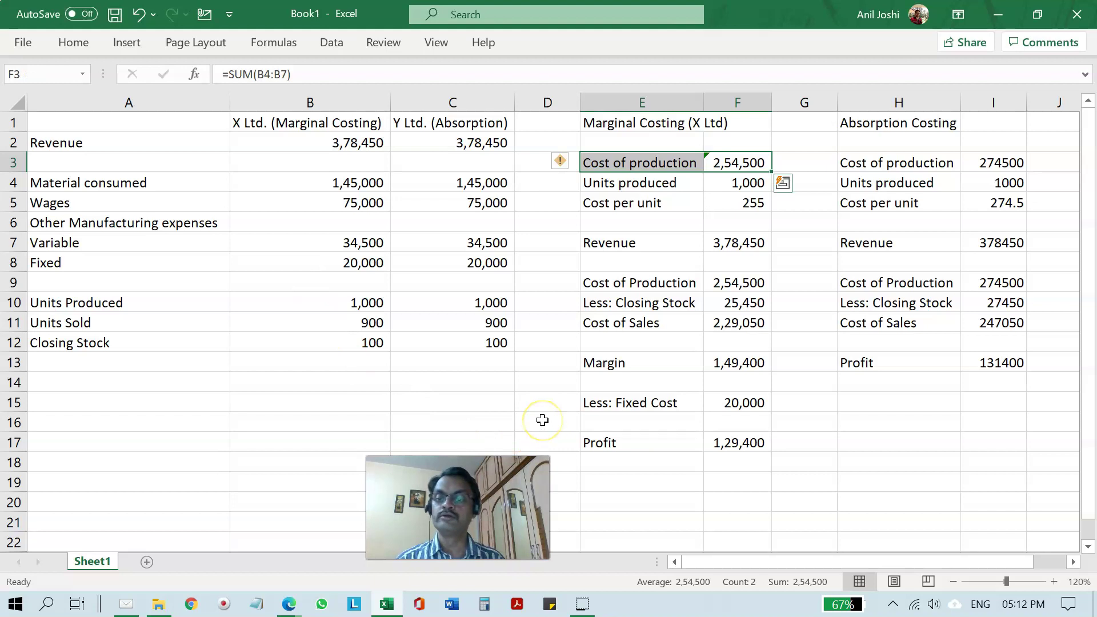
{"action": "key", "text": "Down"}
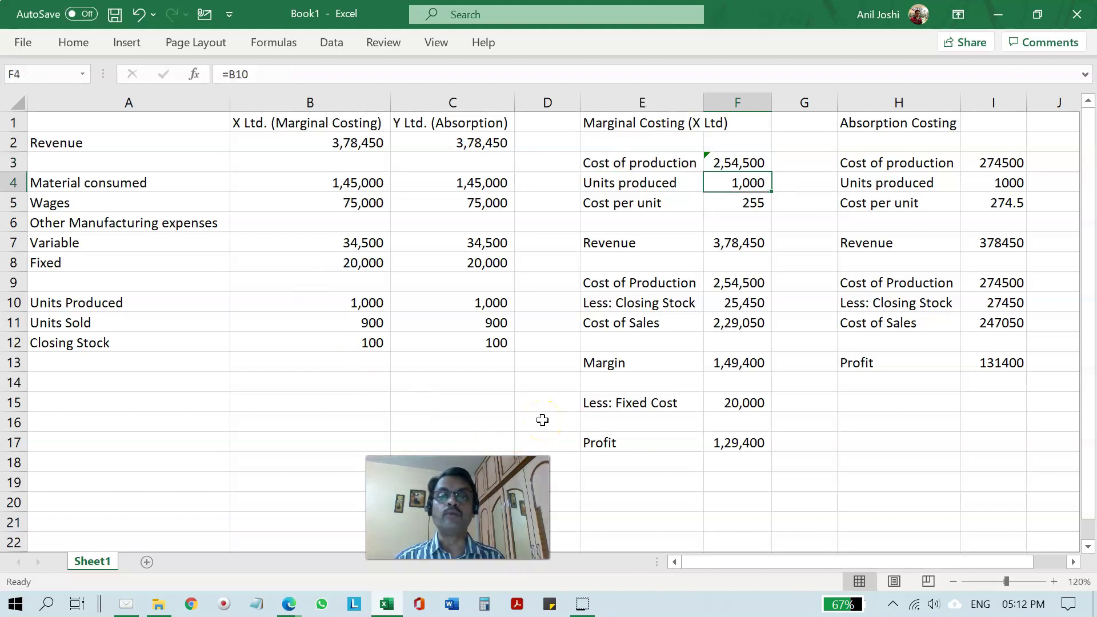
{"action": "key", "text": "F2"}
{"action": "key", "text": "ctrl+Return"}
{"action": "key", "text": "shift+Up"}
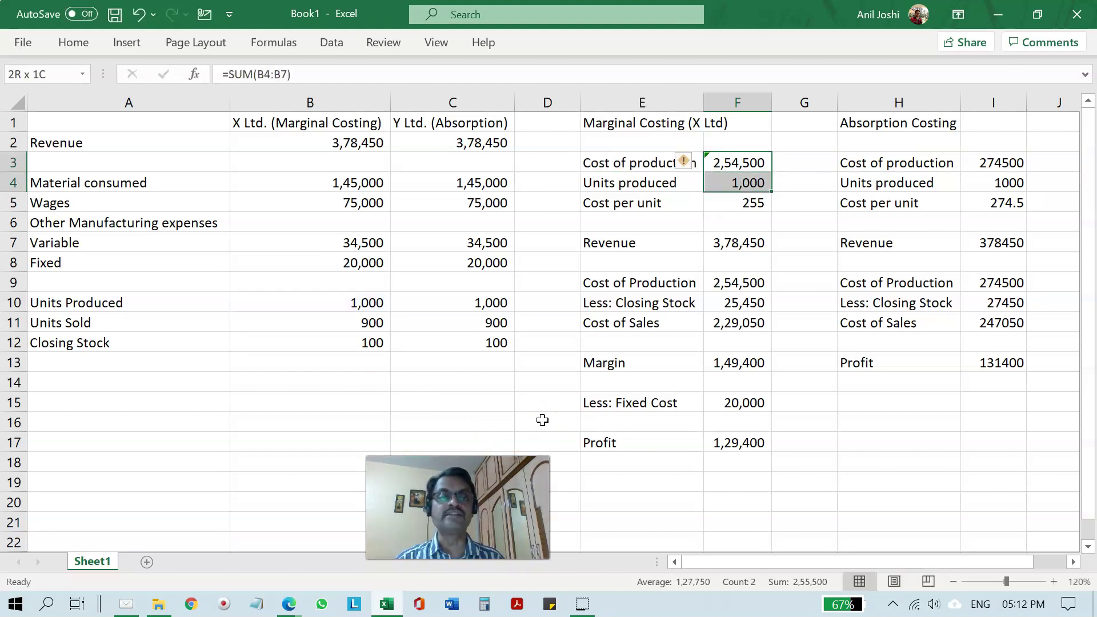
{"action": "key", "text": "Down"}
{"action": "key", "text": "F2"}
{"action": "key", "text": "Escape"}
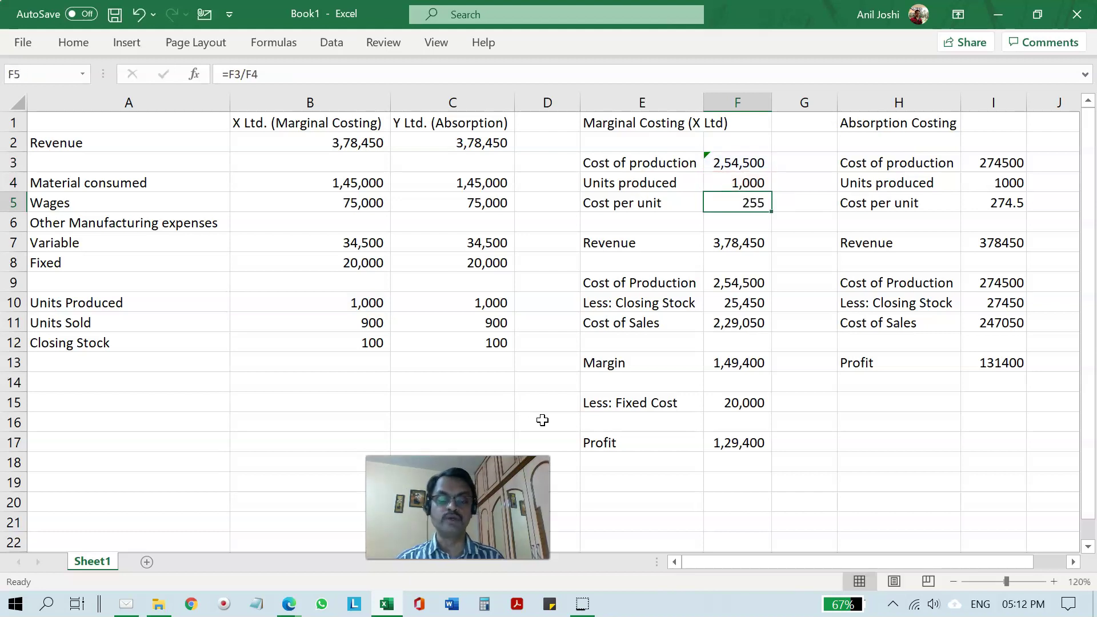
- Show the marginal costing cost per unit in F5 with two decimal places
{"action": "key", "text": "alt+h"}
{"action": "key", "text": "0"}
{"action": "key", "text": "alt+h"}
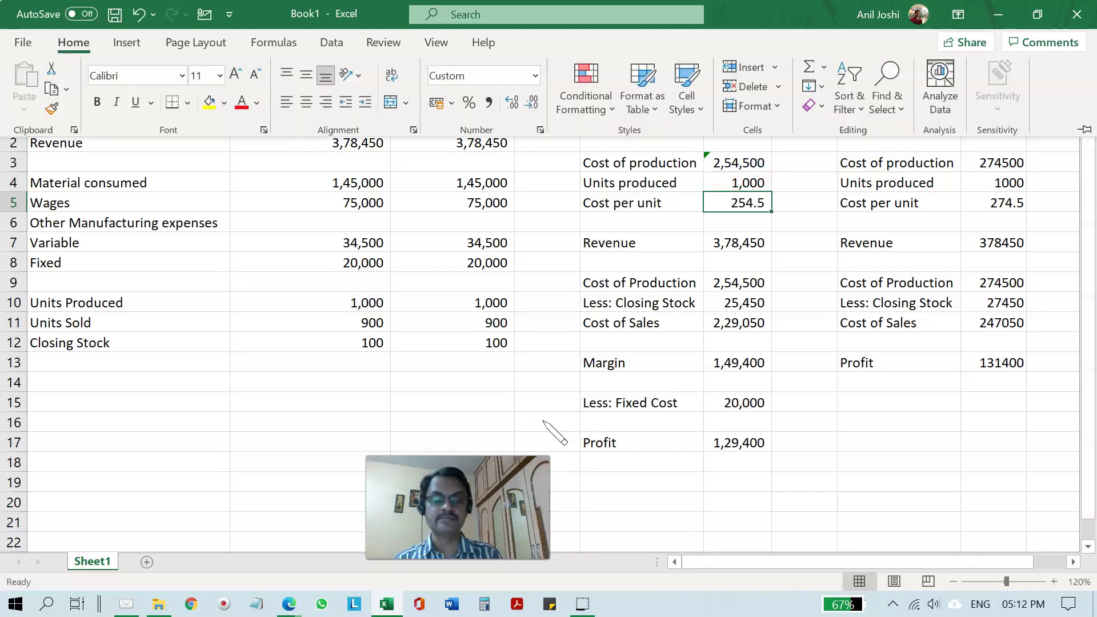
{"action": "key", "text": "0"}
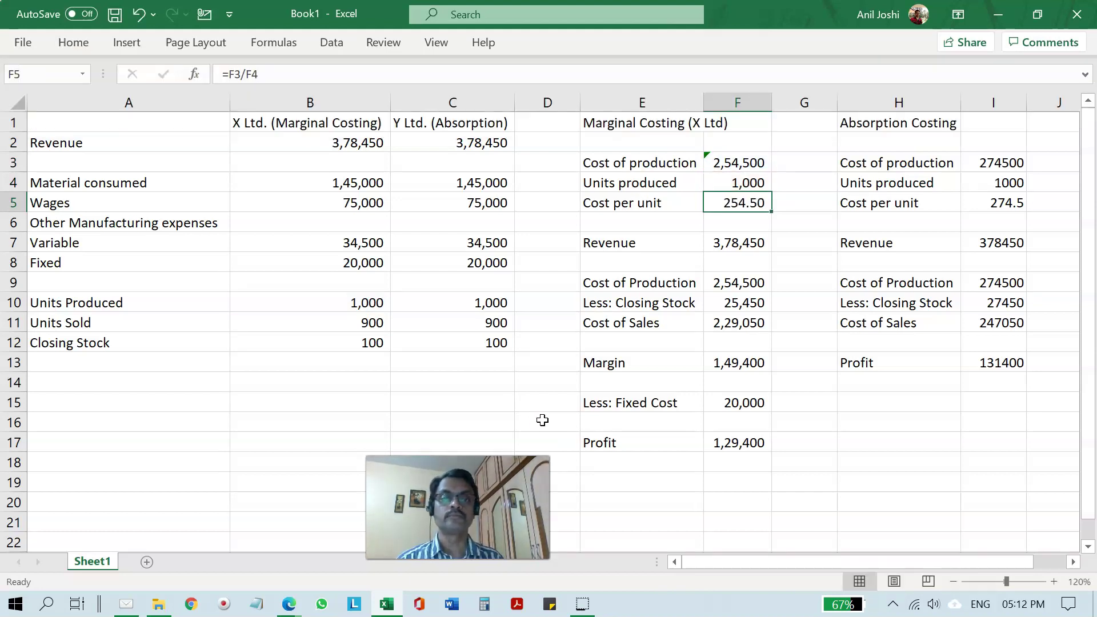
- Inspect the formulas behind the revenue in F7 and the cost of production in F9
{"action": "key", "text": "Down"}
{"action": "key", "text": "Down"}
{"action": "key", "text": "F2"}
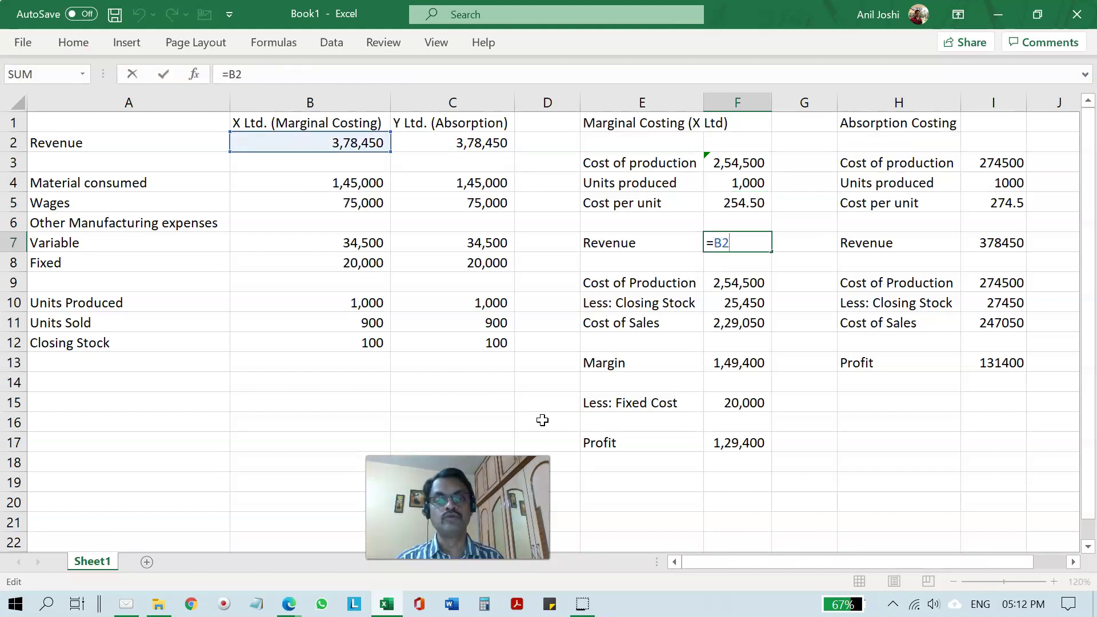
{"action": "key", "text": "Escape"}
{"action": "key", "text": "Down"}
{"action": "key", "text": "Down"}
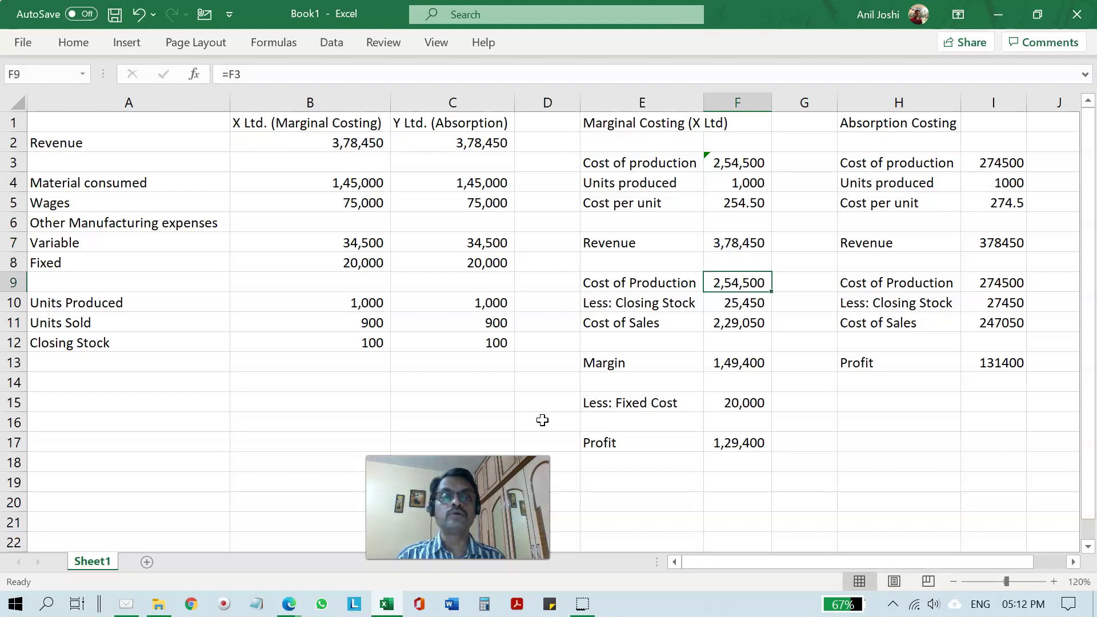
{"action": "key", "text": "F2"}
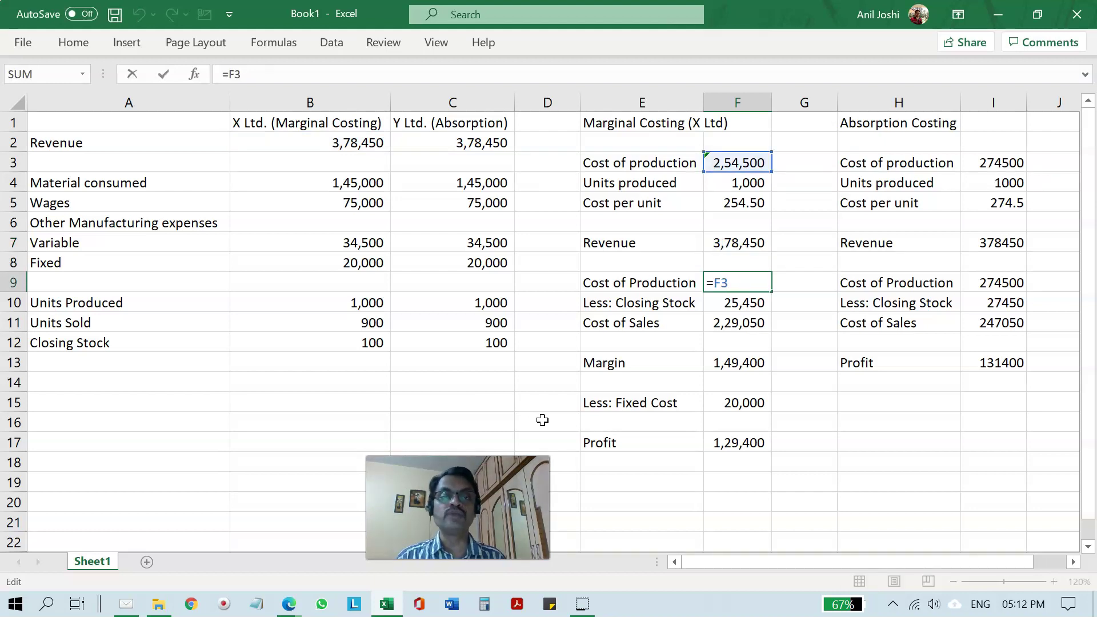
{"action": "key", "text": "Escape"}
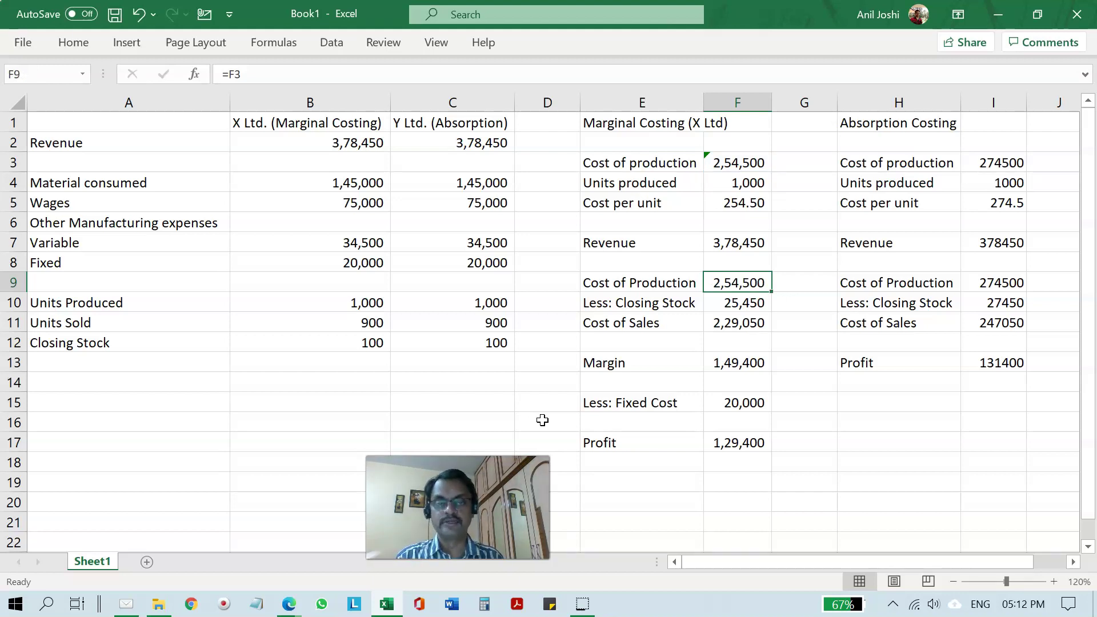
{"action": "key", "text": "F2"}
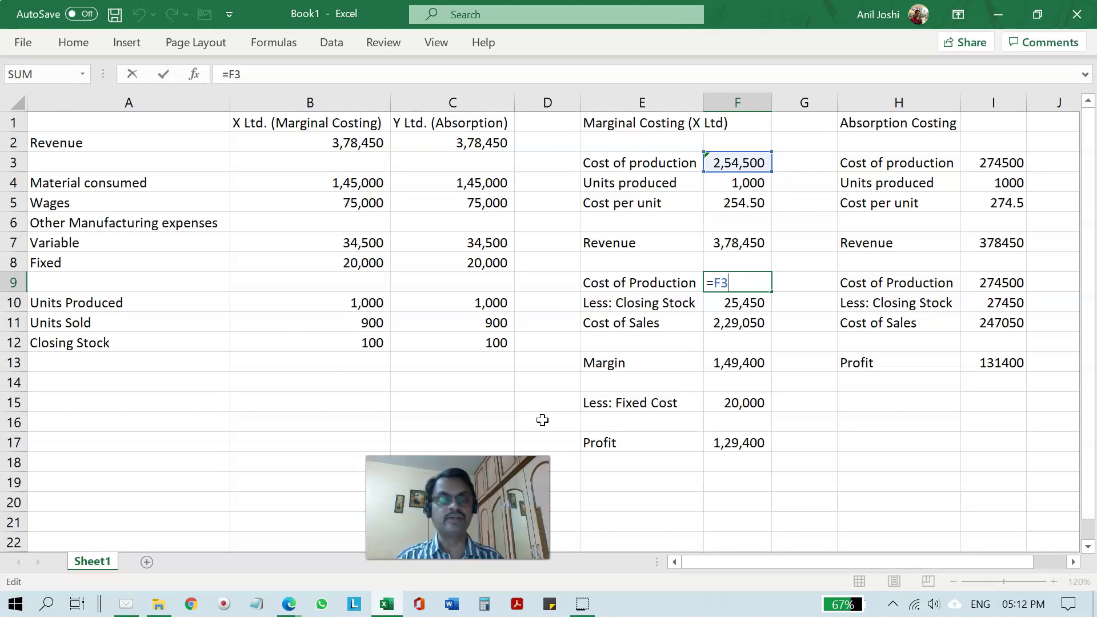
{"action": "key", "text": "Escape"}
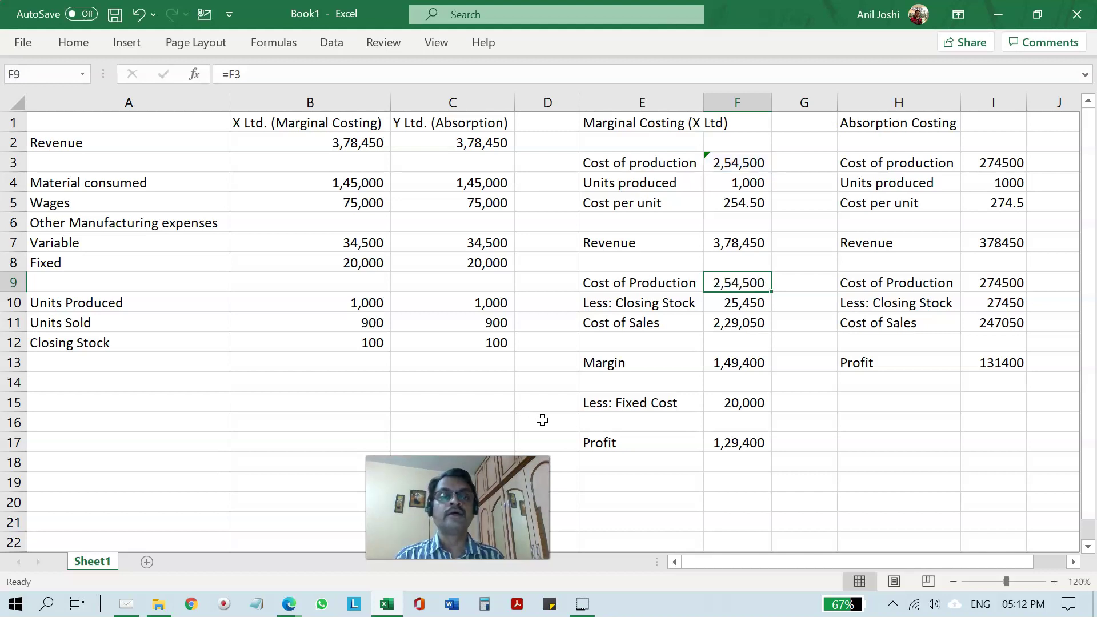
- Highlight the marginal costing rows for cost of production, closing stock and cost of sales one after the other to review them
{"action": "key", "text": "Left"}
{"action": "key", "text": "shift+Right"}
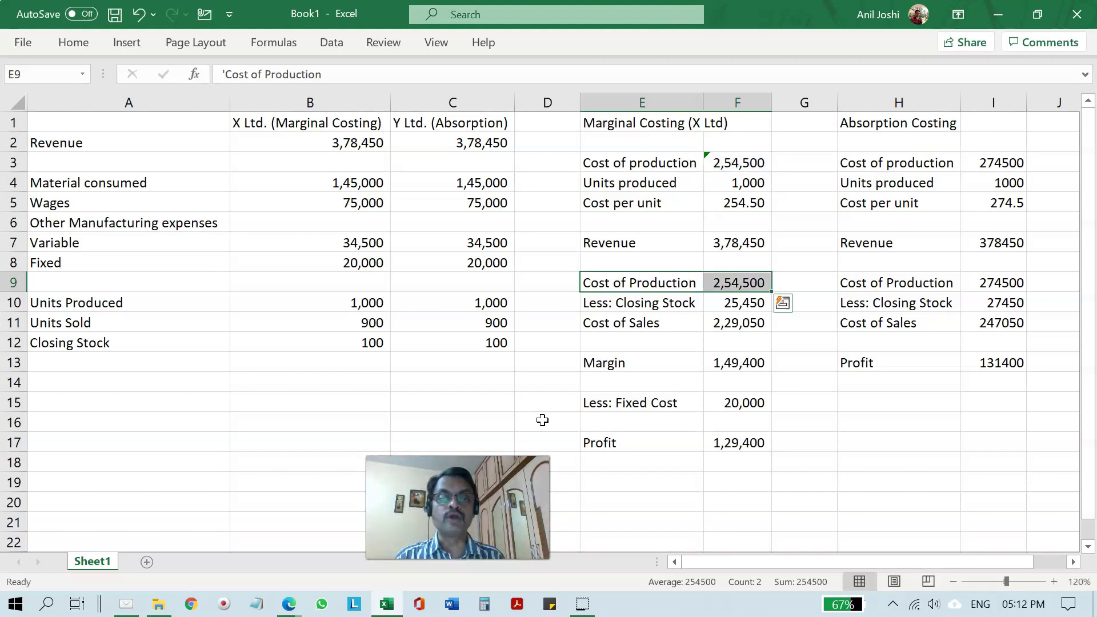
{"action": "key", "text": "Down"}
{"action": "key", "text": "shift+Right"}
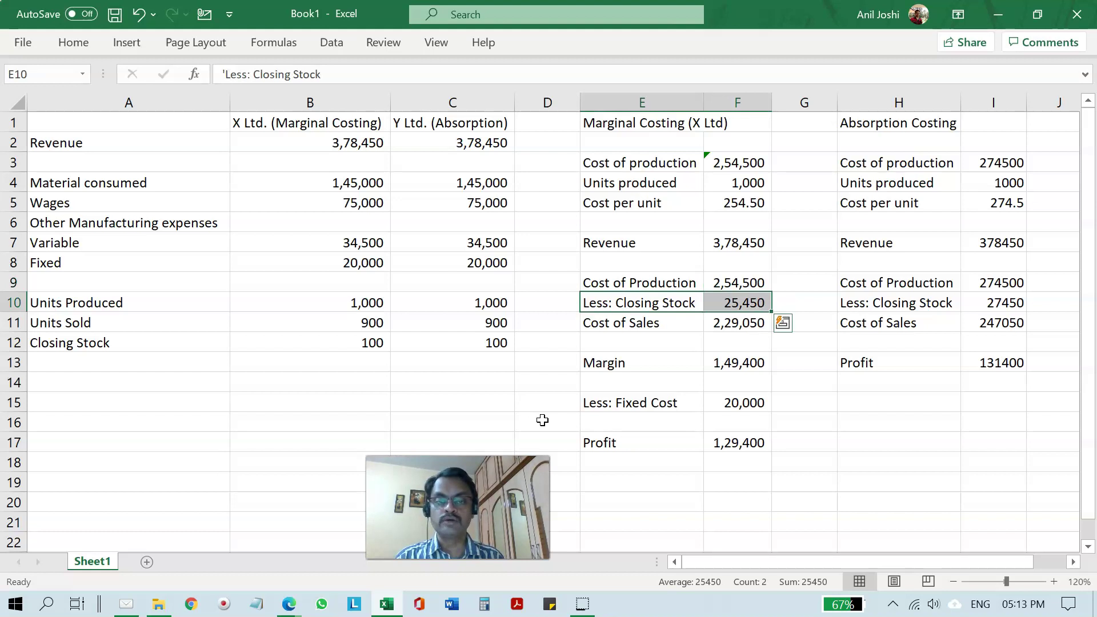
{"action": "key", "text": "Down"}
{"action": "key", "text": "shift+Right"}
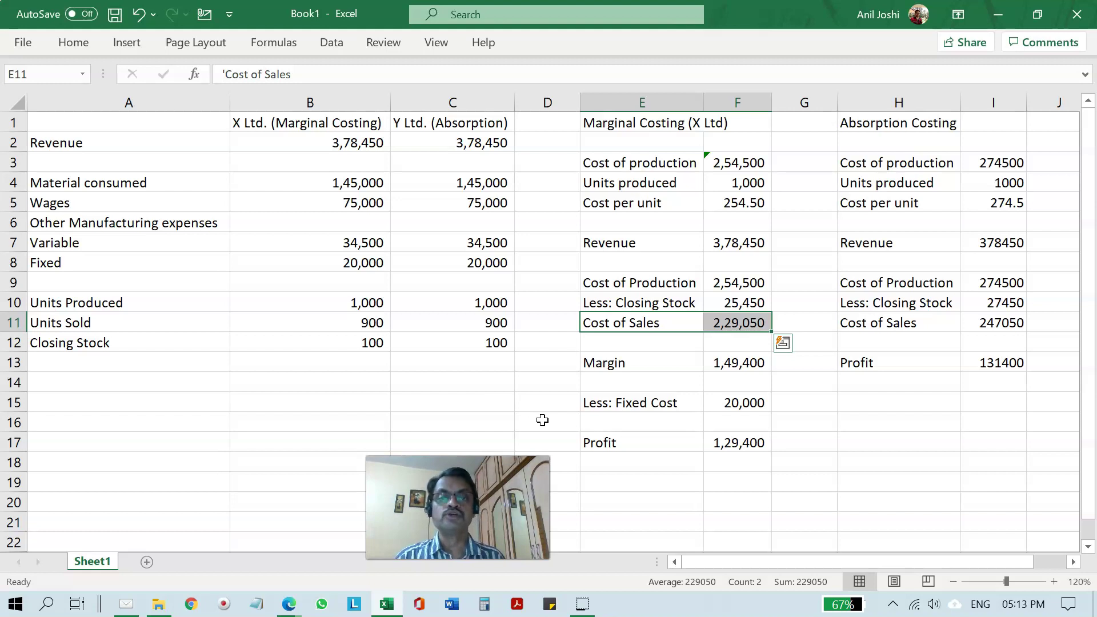
{"action": "key", "text": "Up"}
{"action": "key", "text": "shift+Right"}
{"action": "key", "text": "Down"}
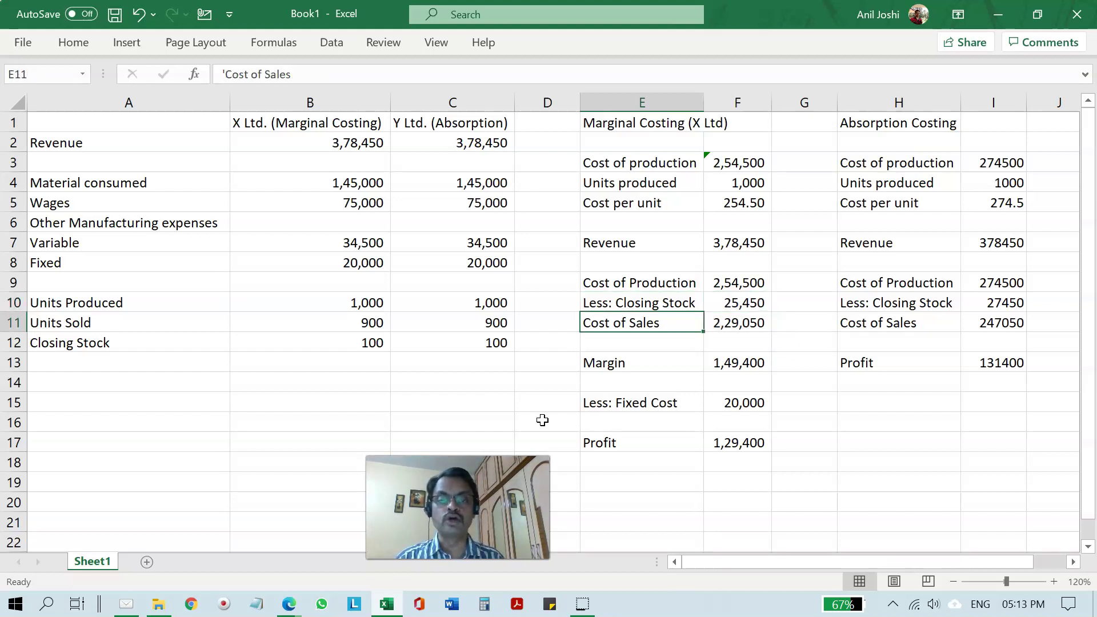
{"action": "key", "text": "shift+Right"}
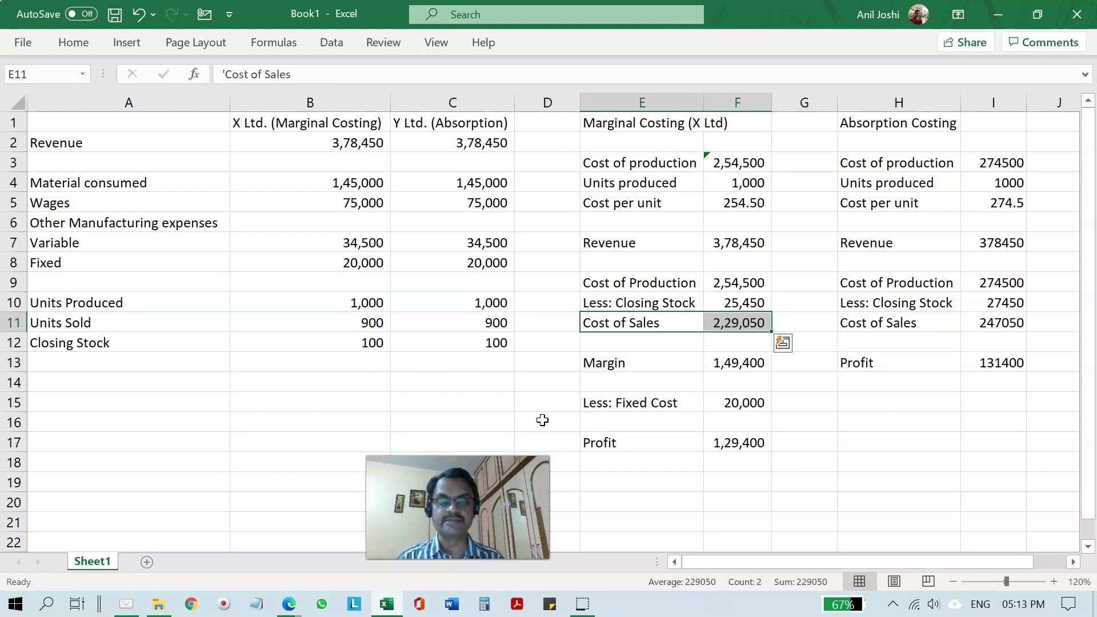
- Examine the closing stock formula in F10 together with its source cells, the cost per unit in F5 and closing stock units in B12
{"action": "key", "text": "Up"}
{"action": "key", "text": "Right"}
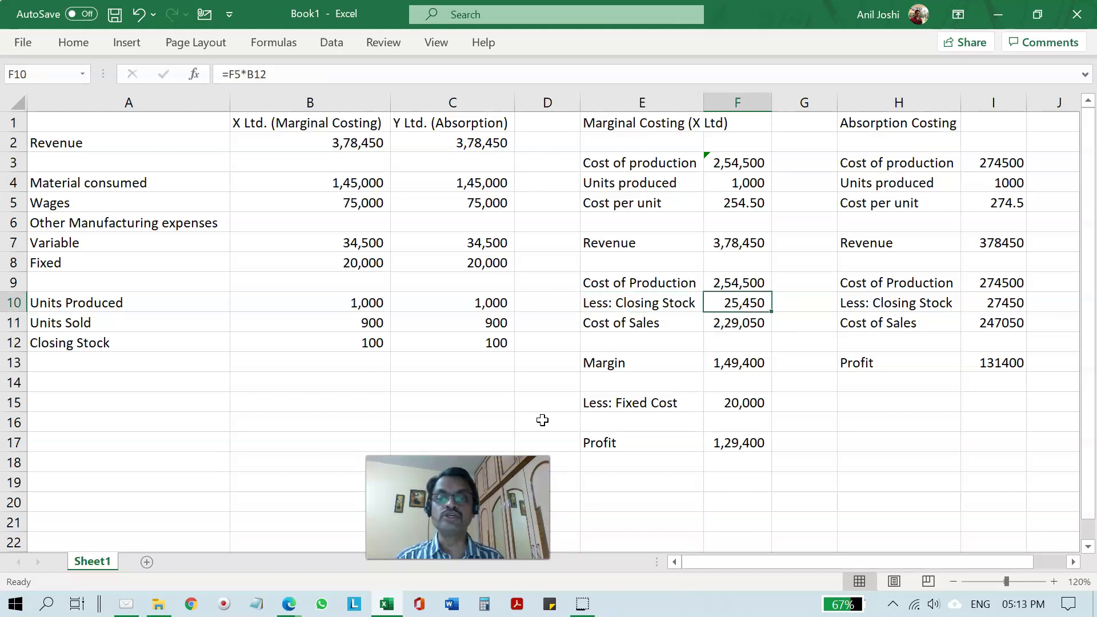
{"action": "key", "text": "F2"}
{"action": "key", "text": "Escape"}
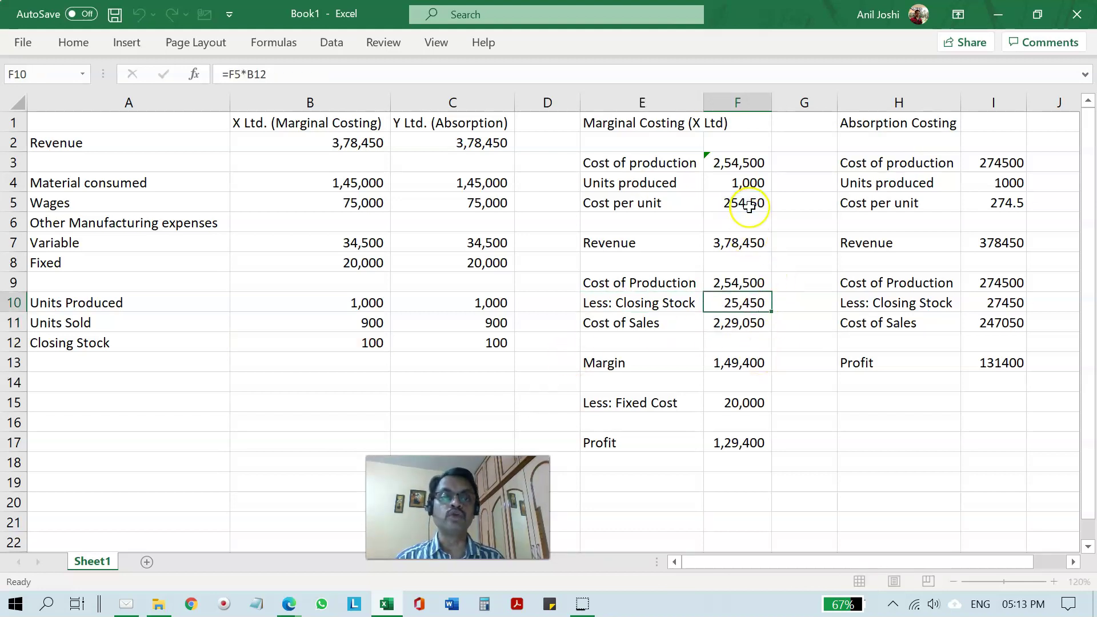
{"action": "left_click", "coordinate": [749, 207]}
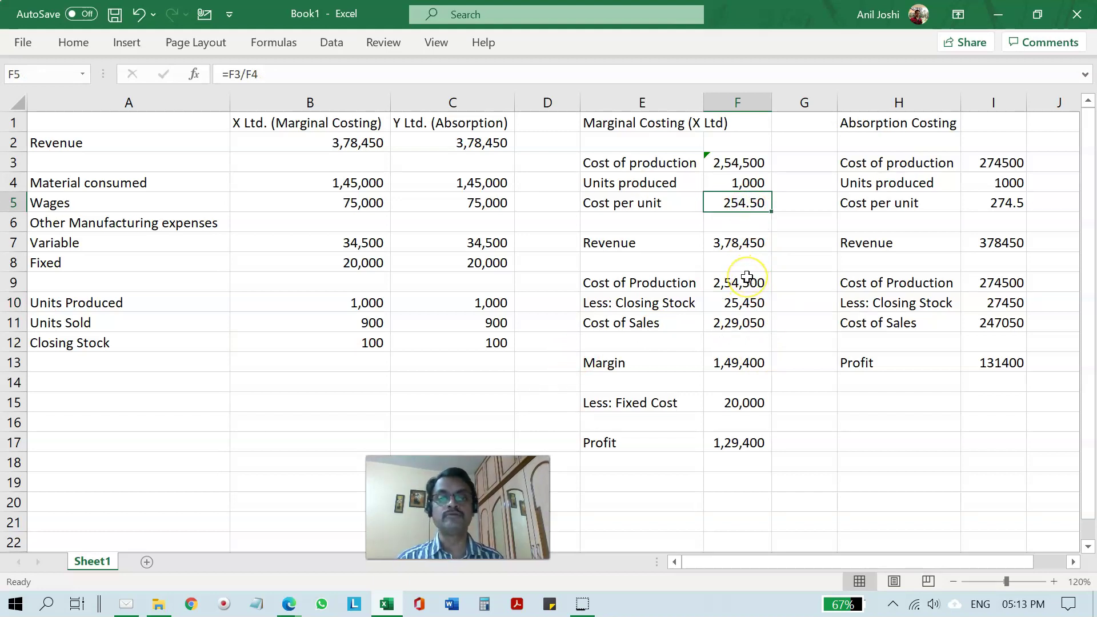
{"action": "left_click", "coordinate": [337, 342]}
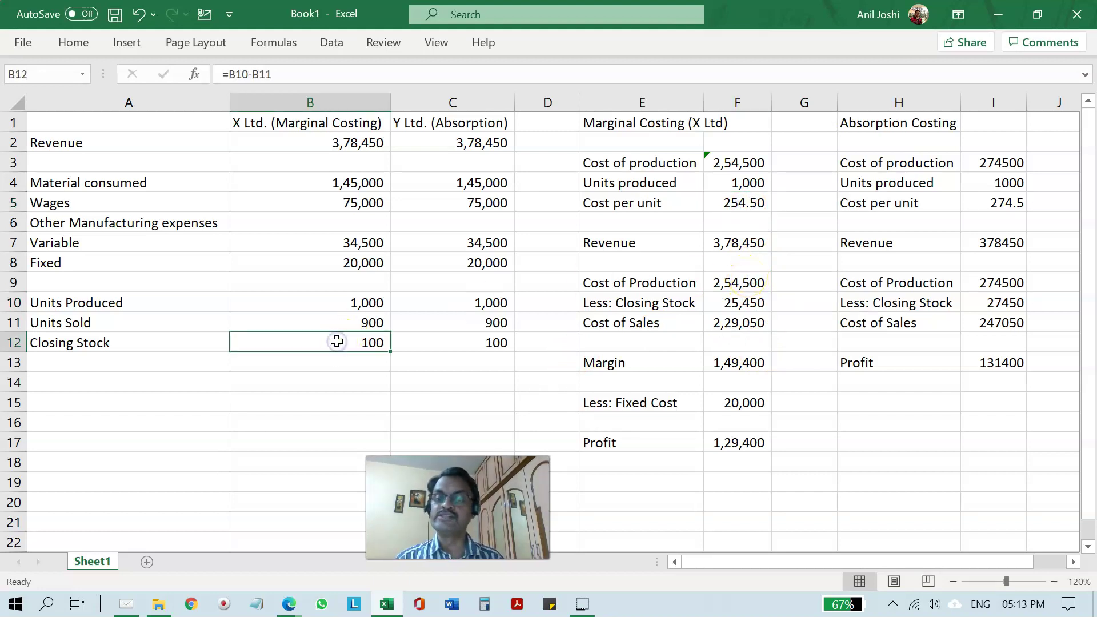
{"action": "double_click", "coordinate": [753, 303]}
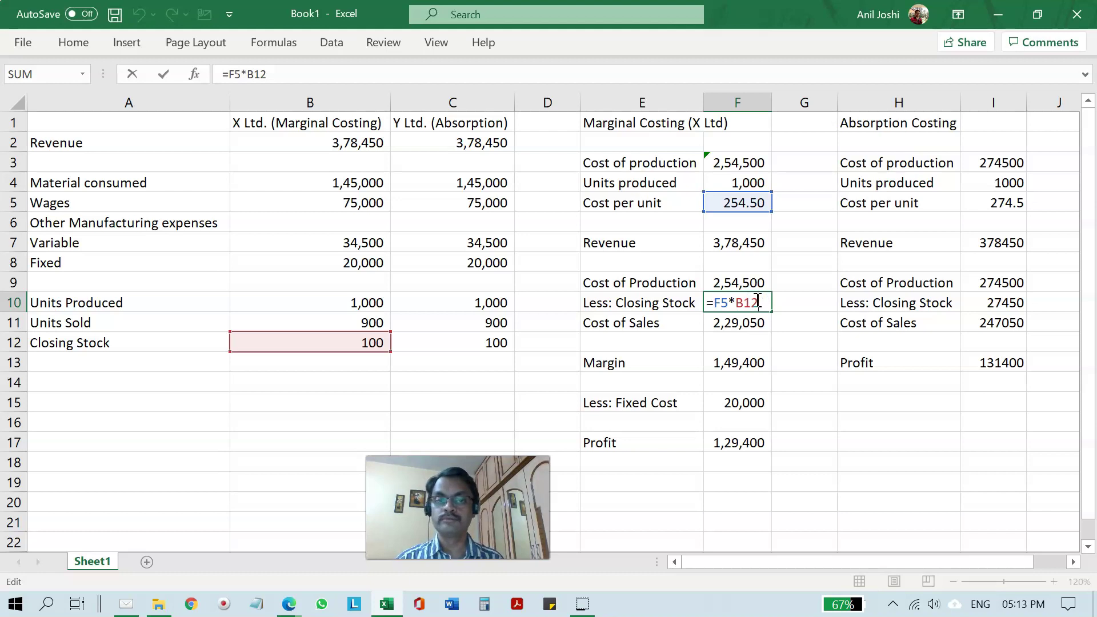
{"action": "key", "text": "Escape"}
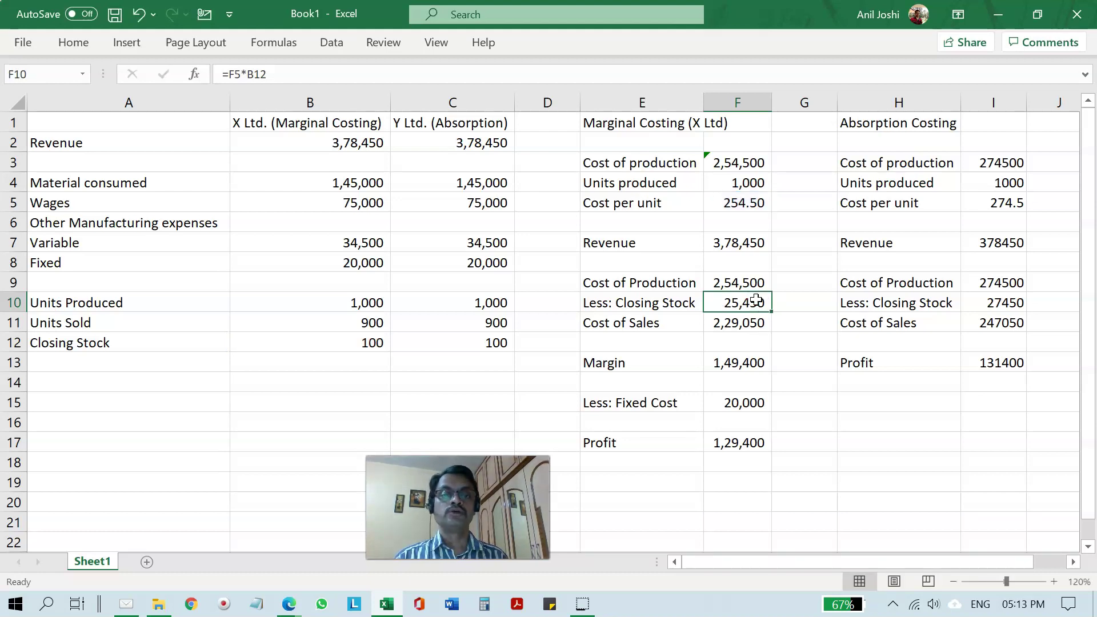
- Inspect the cost of sales formula in F11, and compare it with revenue to review the margin in row 13
{"action": "key", "text": "Up"}
{"action": "key", "text": "Down"}
{"action": "key", "text": "Down"}
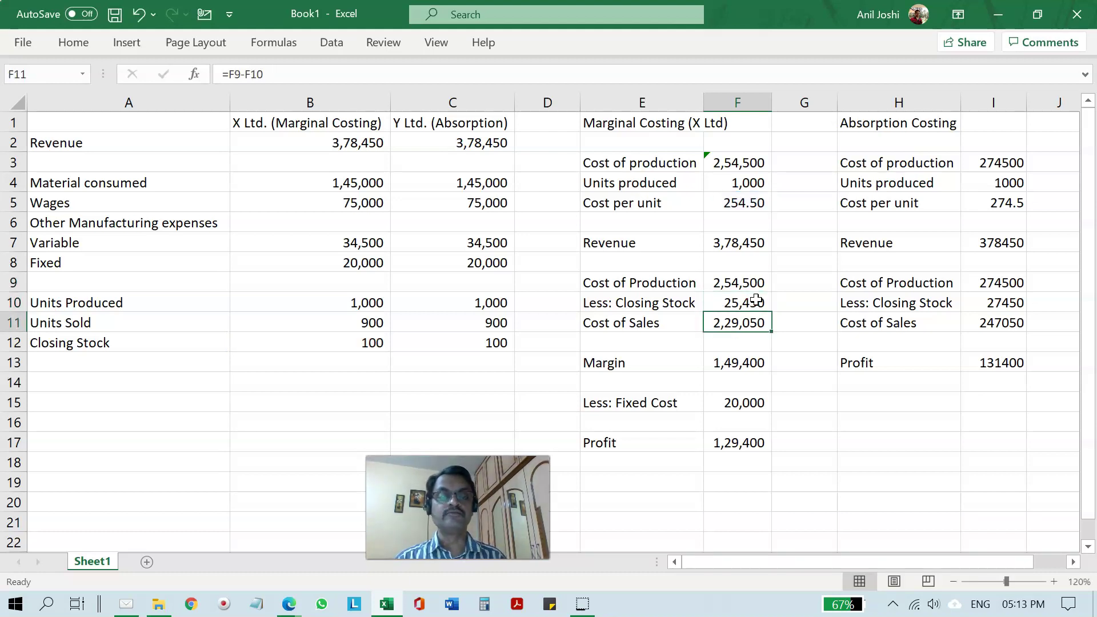
{"action": "key", "text": "F2"}
{"action": "key", "text": "Escape"}
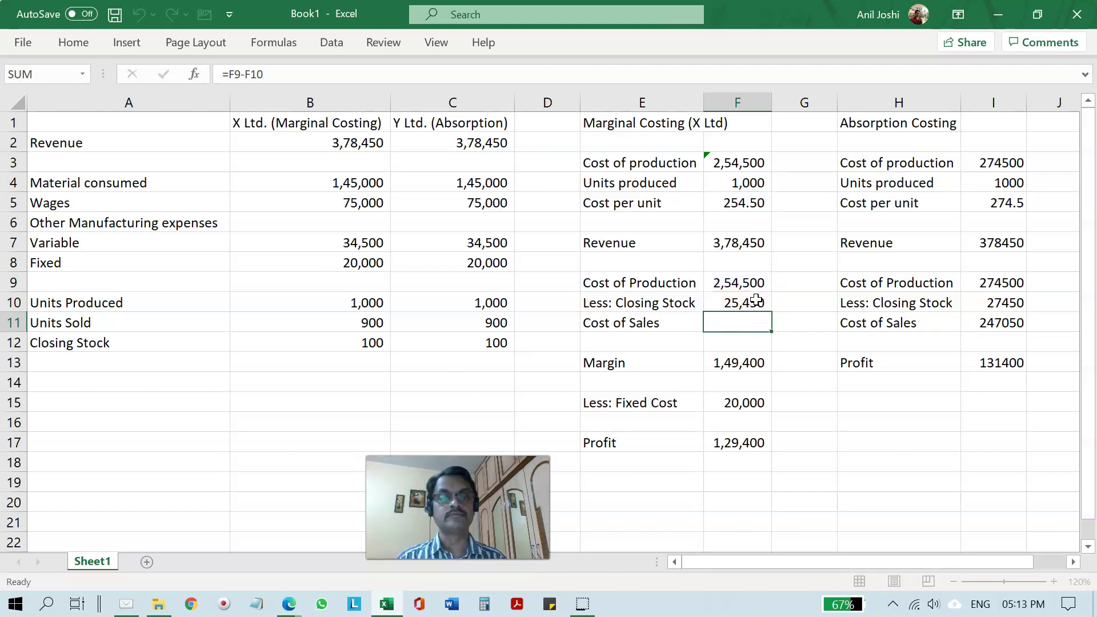
{"action": "left_click", "coordinate": [757, 242], "text": "ctrl"}
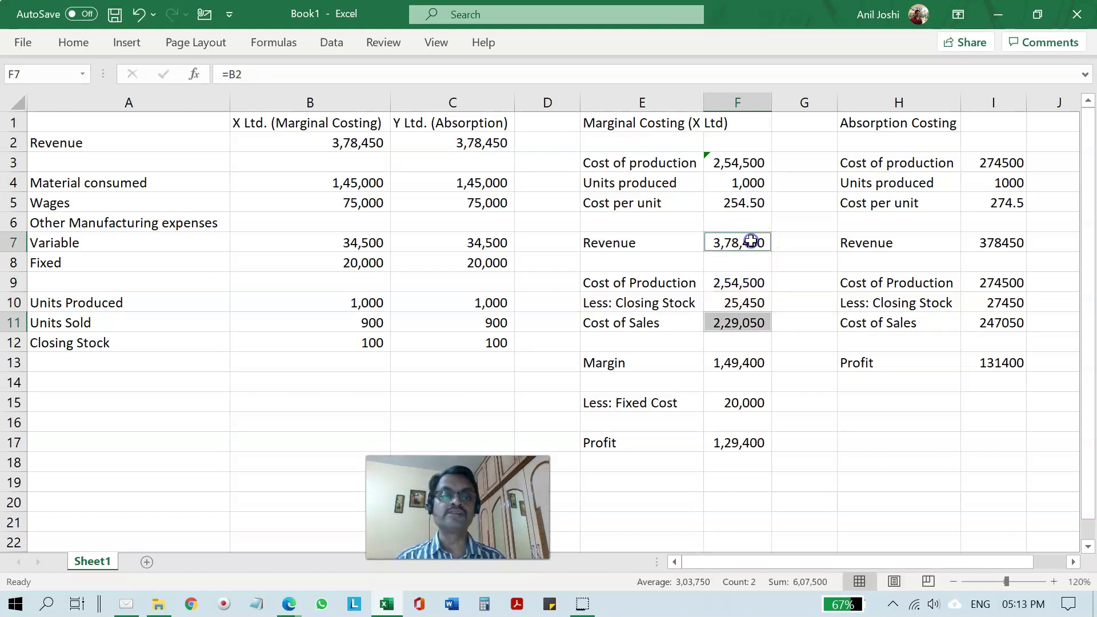
{"action": "left_click", "coordinate": [740, 365]}
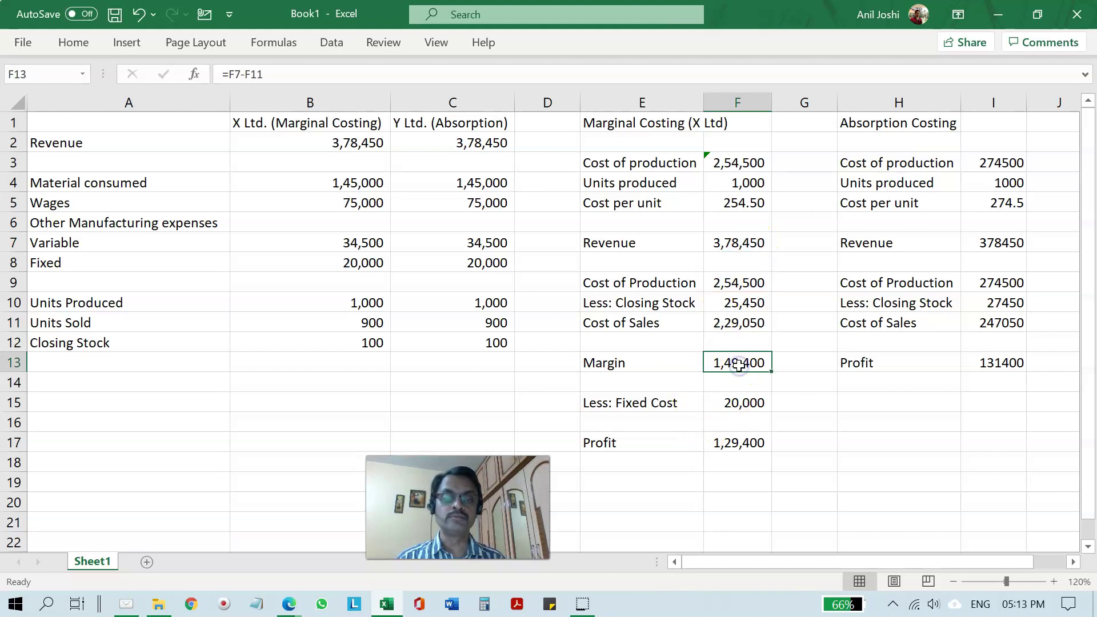
{"action": "key", "text": "shift+Left"}
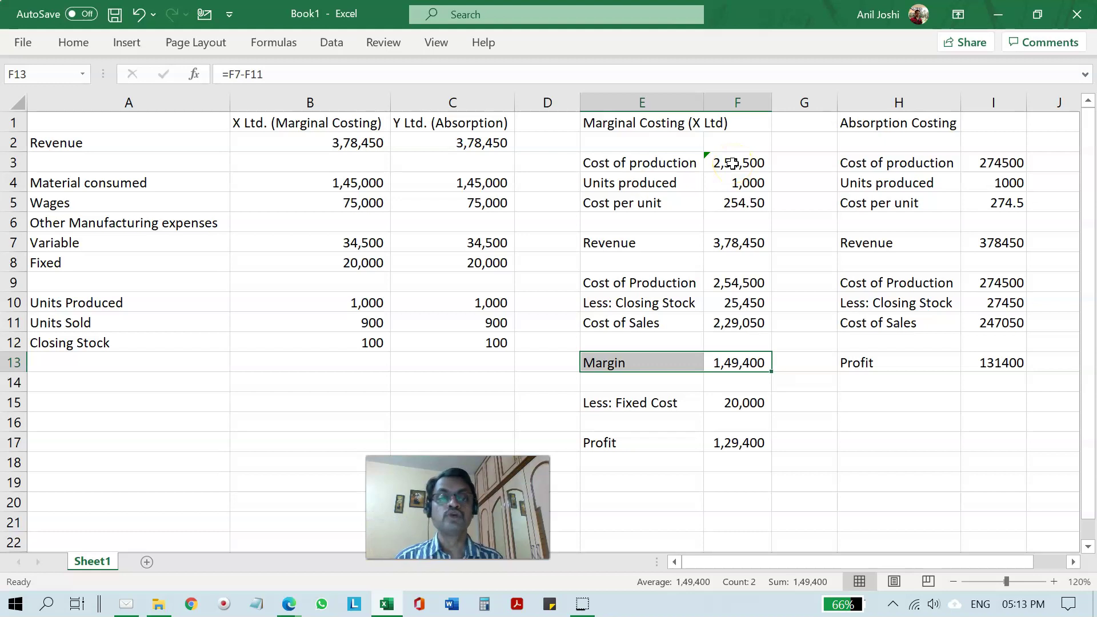
{"action": "key", "text": "Left"}
{"action": "key", "text": "shift+Right"}
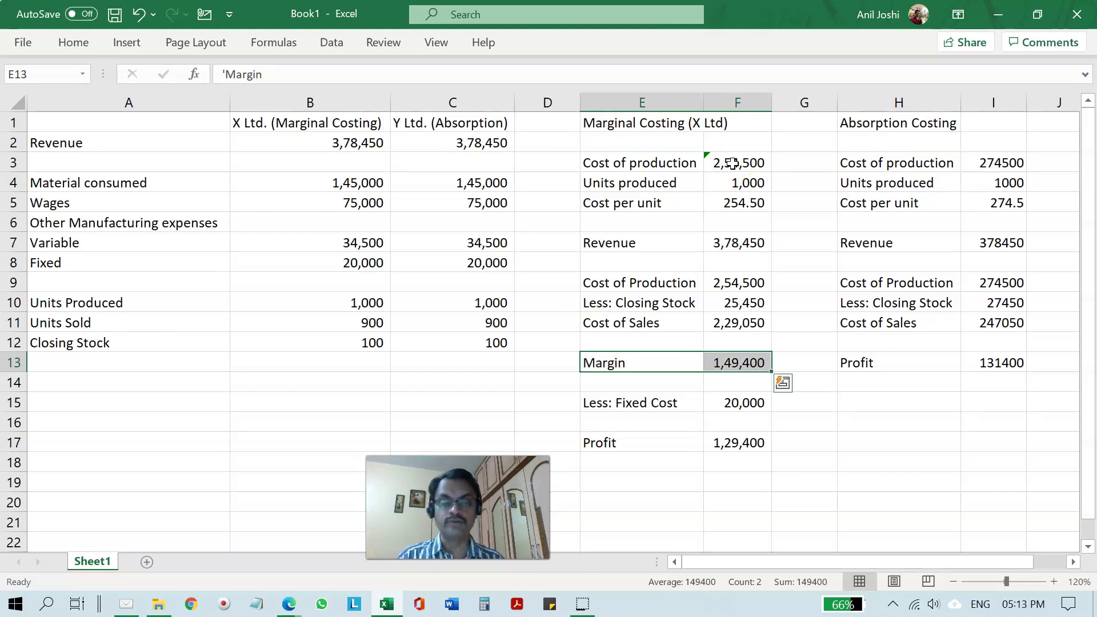
- Check the fixed cost reference to B8 in F15 and the profit formula in F17 of the marginal costing statement
{"action": "key", "text": "Down"}
{"action": "key", "text": "Down"}
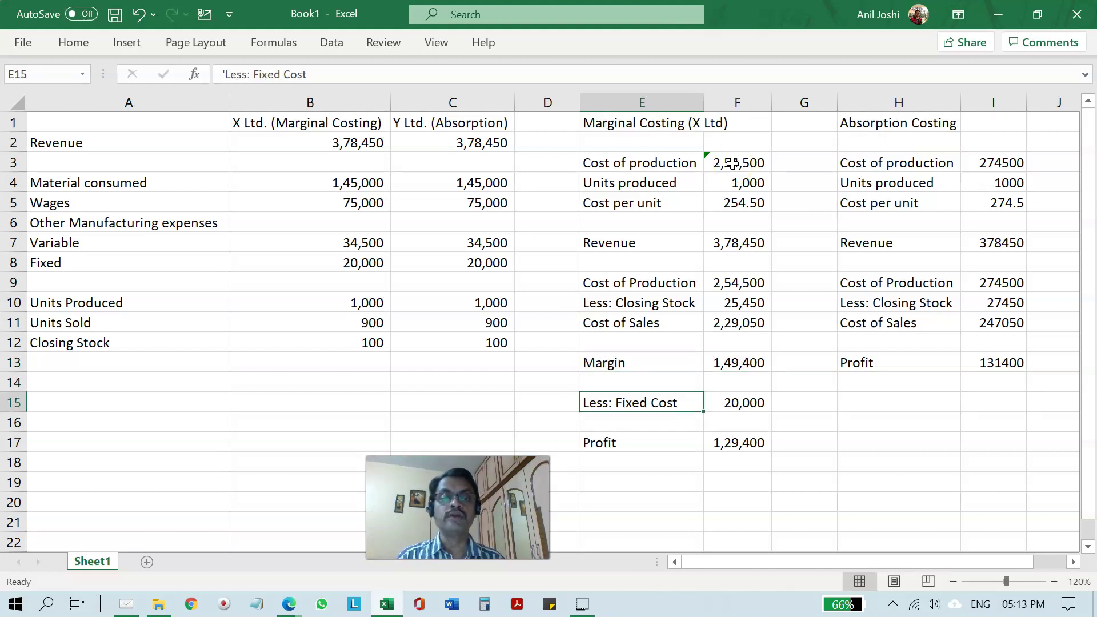
{"action": "key", "text": "Right"}
{"action": "type", "text": "=B8"}
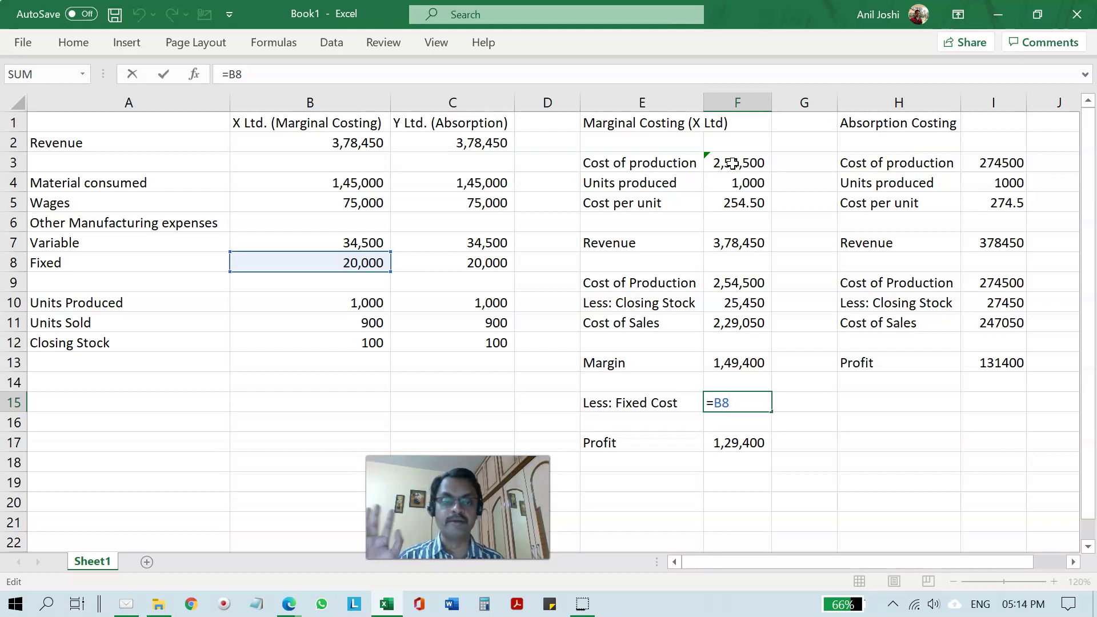
{"action": "key", "text": "ctrl+Return"}
{"action": "key", "text": "Up"}
{"action": "key", "text": "Up"}
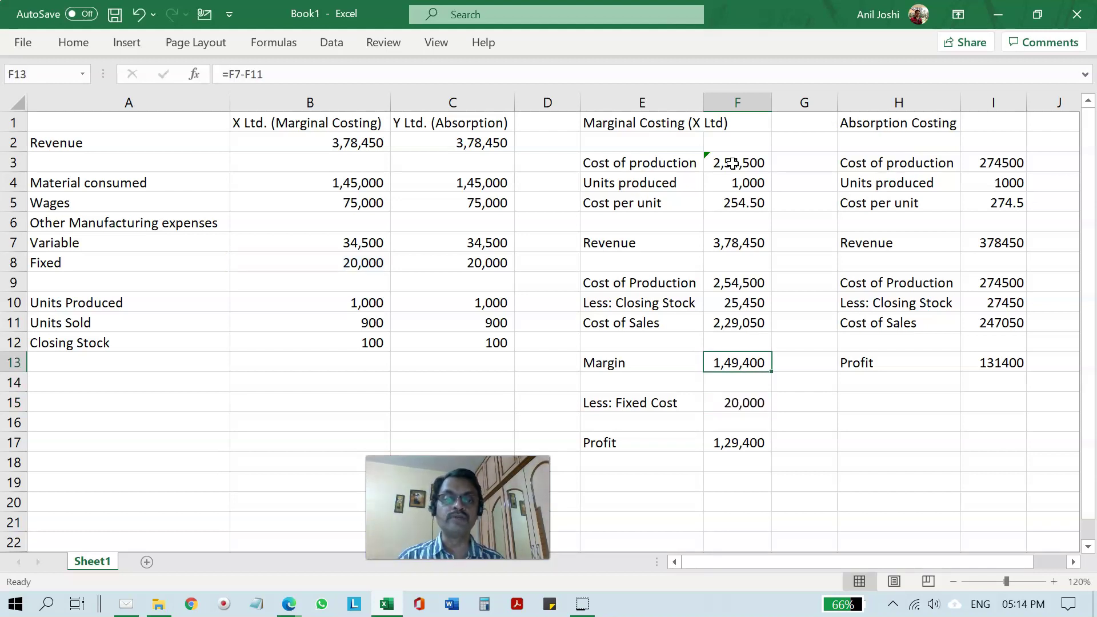
{"action": "key", "text": "shift+Down"}
{"action": "key", "text": "shift+Down"}
{"action": "key", "text": "Down"}
{"action": "key", "text": "Down"}
{"action": "key", "text": "Down"}
{"action": "key", "text": "Down"}
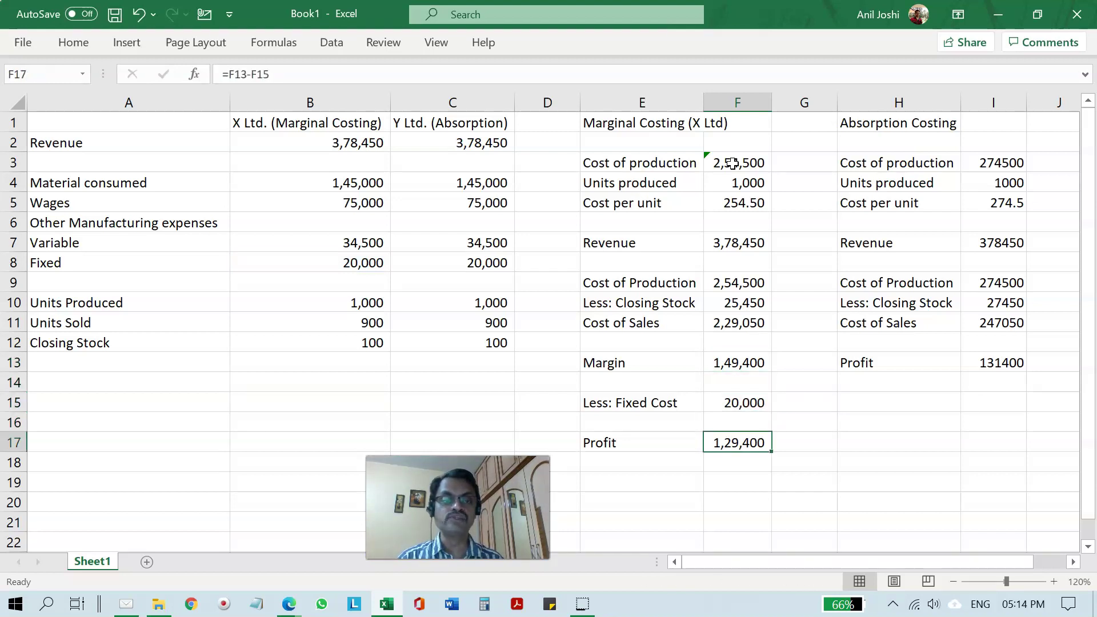
{"action": "key", "text": "F2"}
{"action": "key", "text": "Escape"}
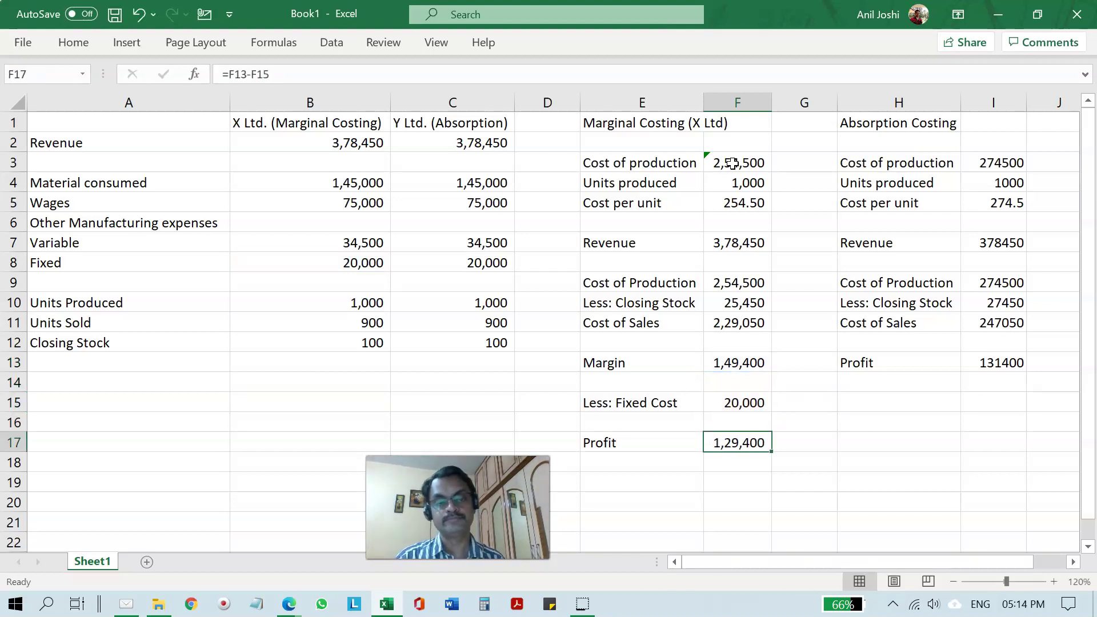
- Extend the heading in H1 to "Absorption Costing (Y Ltd)"
{"action": "key", "text": "Up"}
{"action": "key", "text": "Up"}
{"action": "key", "text": "Up"}
{"action": "key", "text": "Up"}
{"action": "key", "text": "Up"}
{"action": "key", "text": "Up"}
{"action": "key", "text": "Up"}
{"action": "key", "text": "Up"}
{"action": "key", "text": "Up"}
{"action": "key", "text": "Up"}
{"action": "key", "text": "Up"}
{"action": "key", "text": "Up"}
{"action": "key", "text": "Up"}
{"action": "key", "text": "Up"}
{"action": "key", "text": "Up"}
{"action": "key", "text": "Up"}
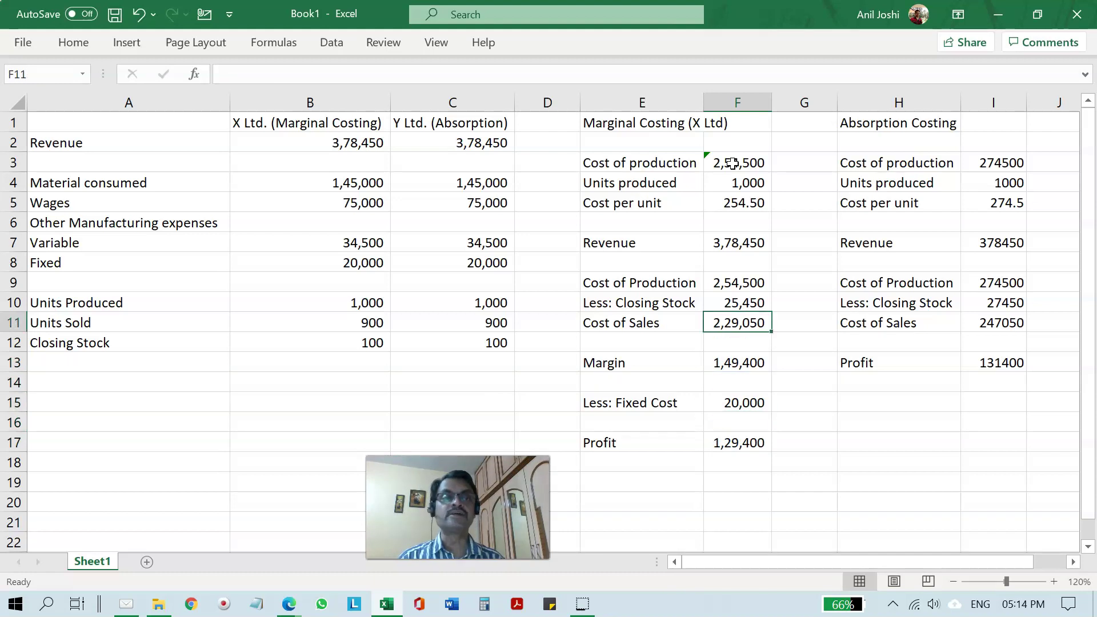
{"action": "key", "text": "Right"}
{"action": "key", "text": "Right"}
{"action": "key", "text": "F2"}
{"action": "type", "text": "("}
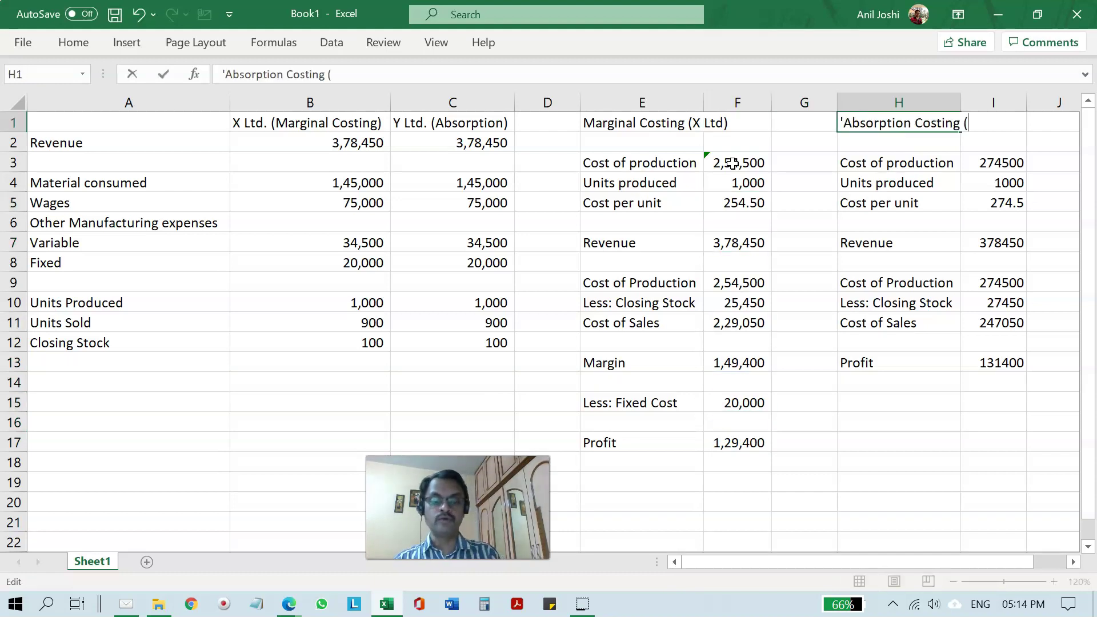
{"action": "type", "text": "Y Ltd)"}
{"action": "key", "text": "Return"}
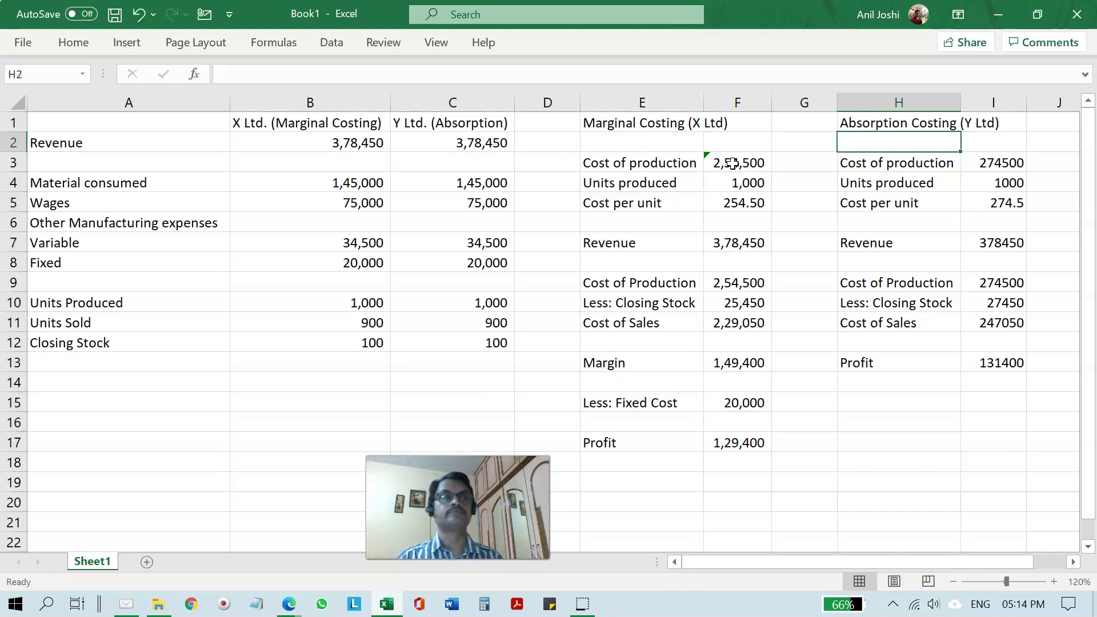
- Apply the comma number style to all of column I in the absorption costing statement
{"action": "key", "text": "Down"}
{"action": "key", "text": "Right"}
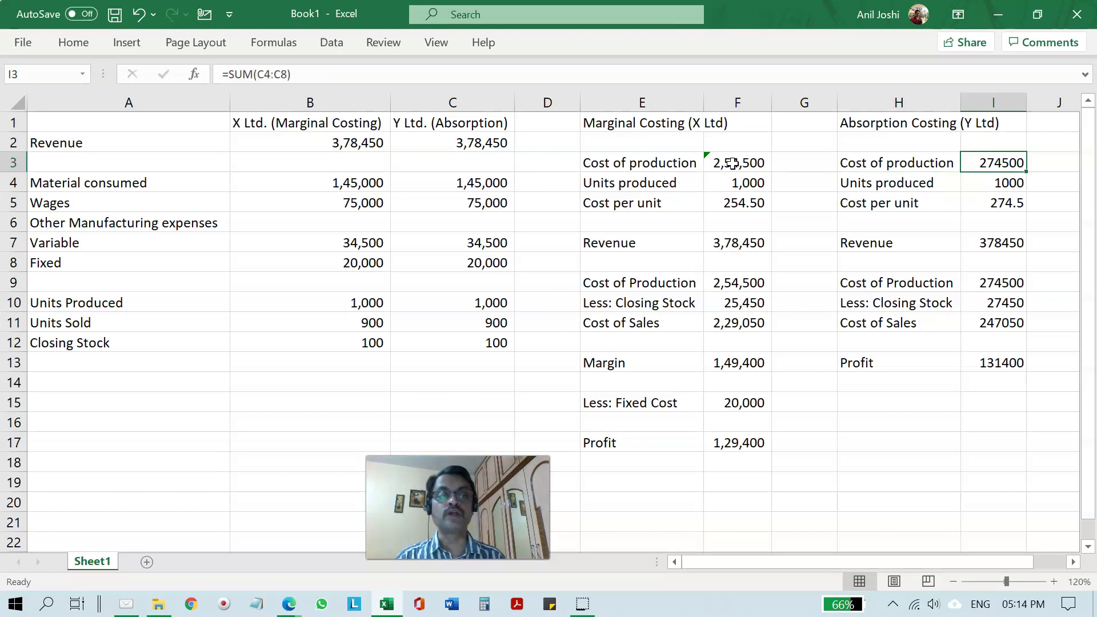
{"action": "key", "text": "ctrl+shift+Down"}
{"action": "key", "text": "alt+h"}
{"action": "key", "text": "k"}
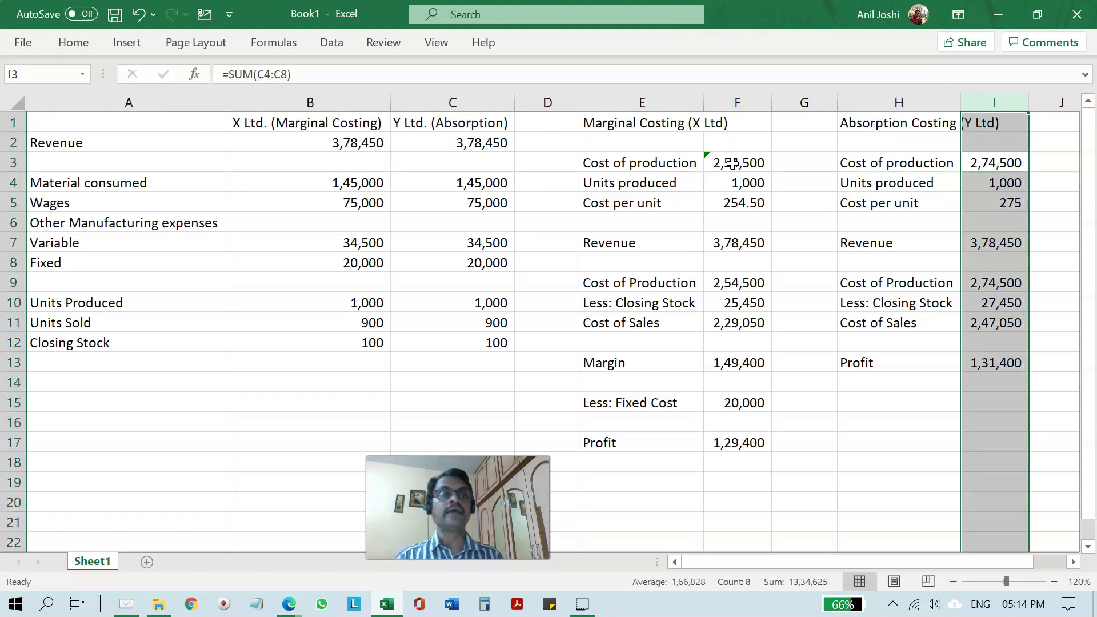
- Inspect the cost of production formula in I3 and the units produced reference to C10 in I4
{"action": "key", "text": "ctrl+shift+Up"}
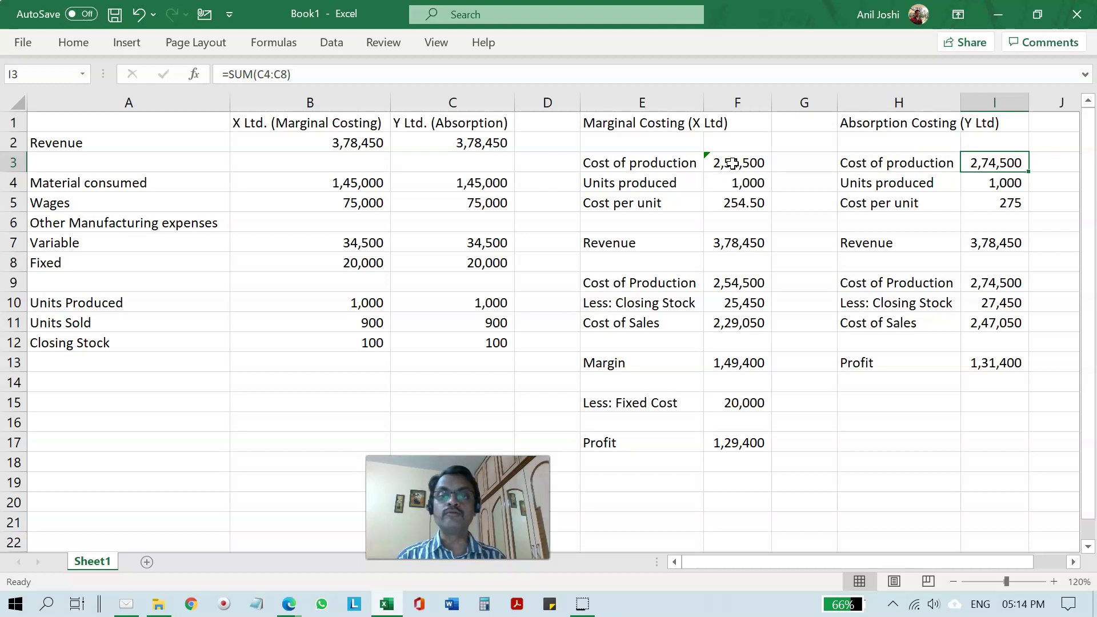
{"action": "key", "text": "F2"}
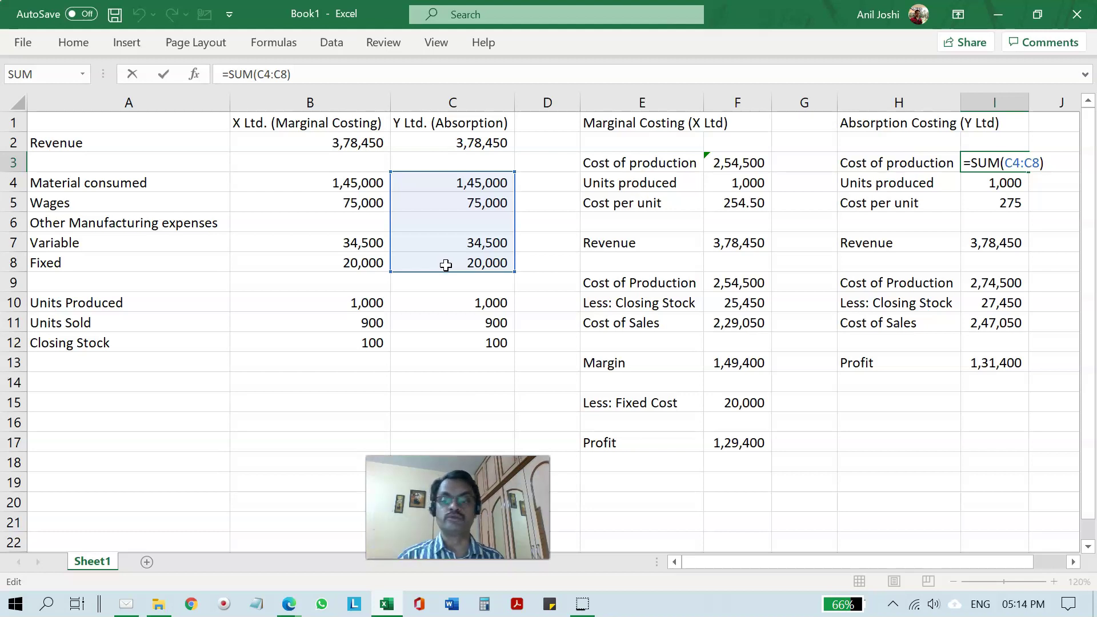
{"action": "key", "text": "Escape"}
{"action": "key", "text": "shift+Left"}
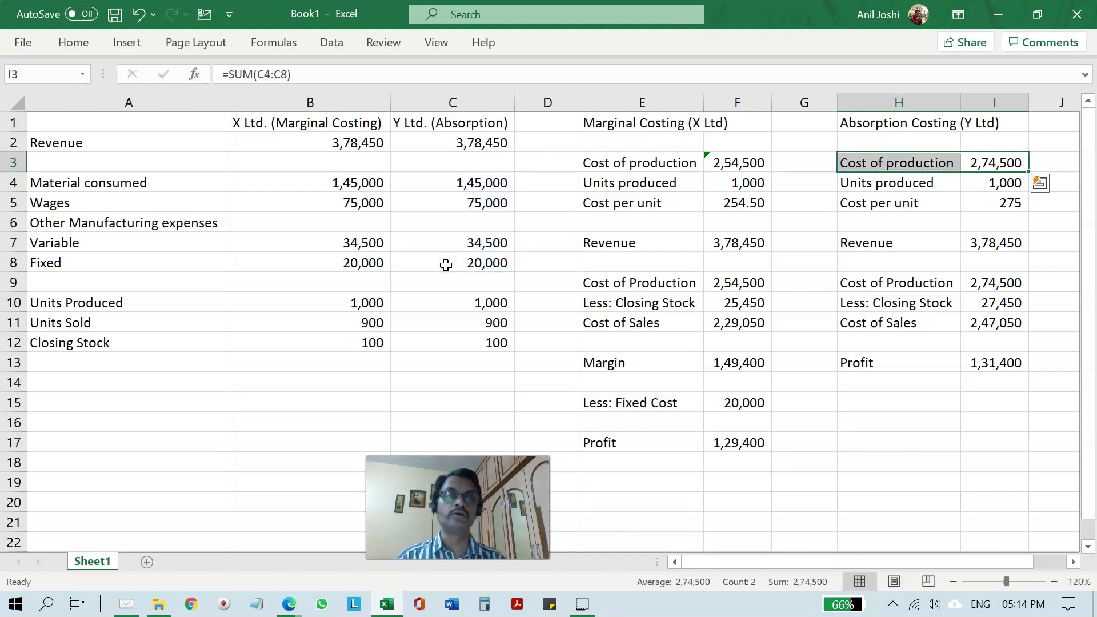
{"action": "key", "text": "Down"}
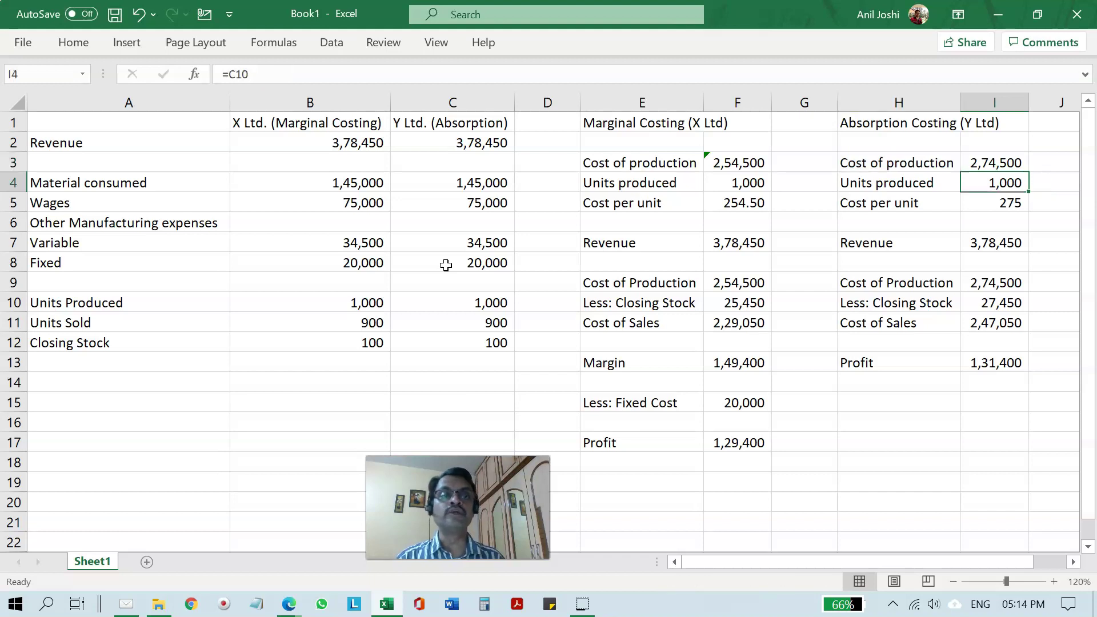
{"action": "key", "text": "F2"}
{"action": "key", "text": "Escape"}
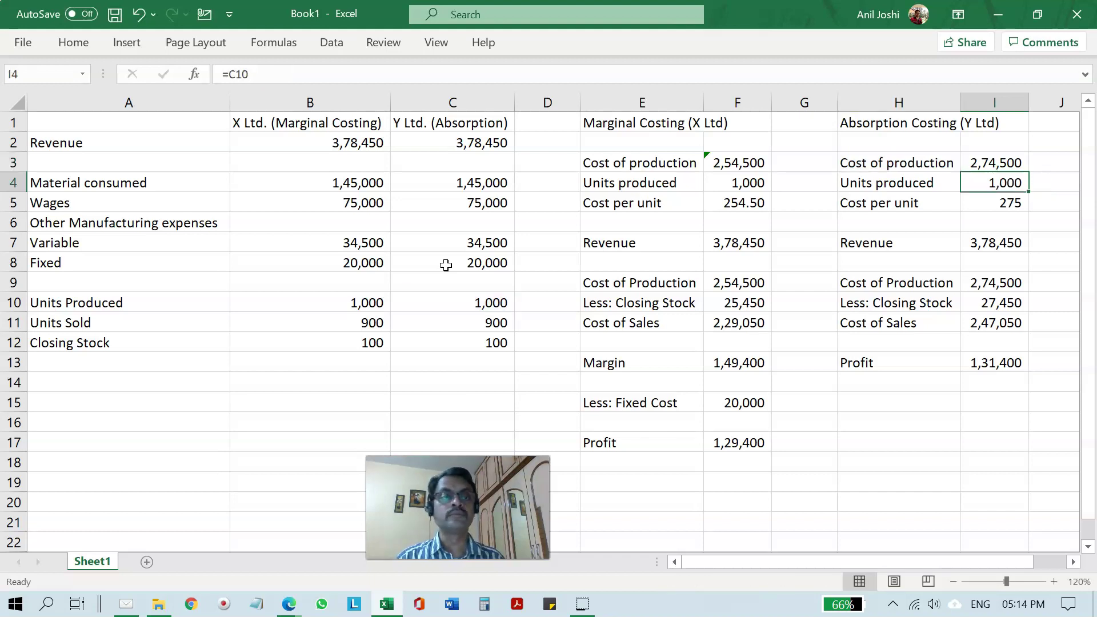
- Show the cost per unit in I5 with two decimal places and check its formula
{"action": "key", "text": "Down"}
{"action": "key", "text": "alt+h"}
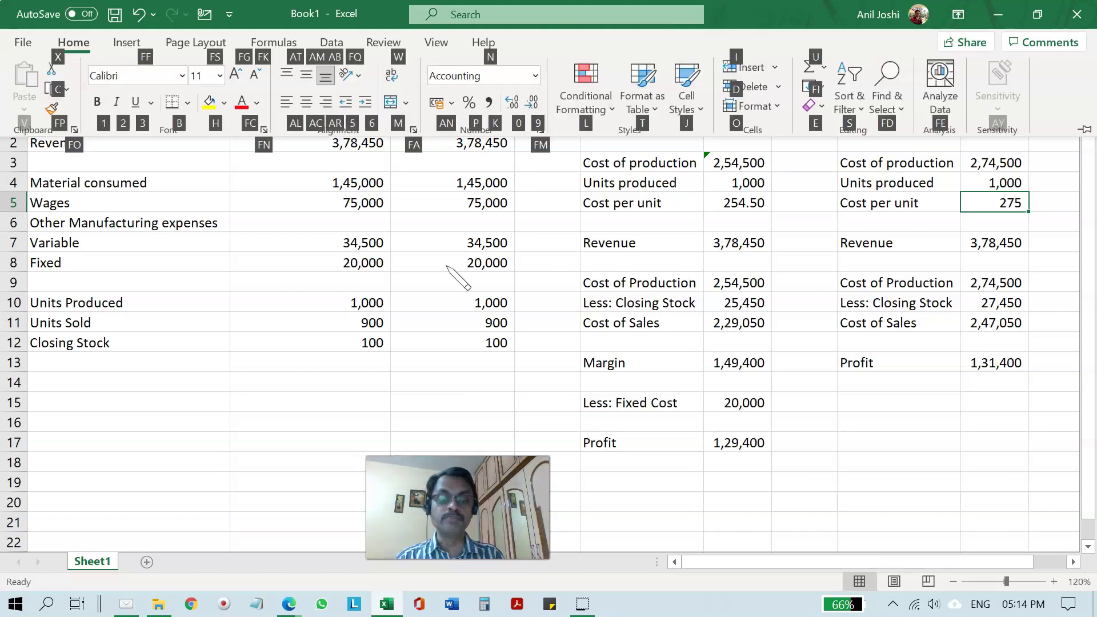
{"action": "key", "text": "0"}
{"action": "key", "text": "alt+h"}
{"action": "key", "text": "0"}
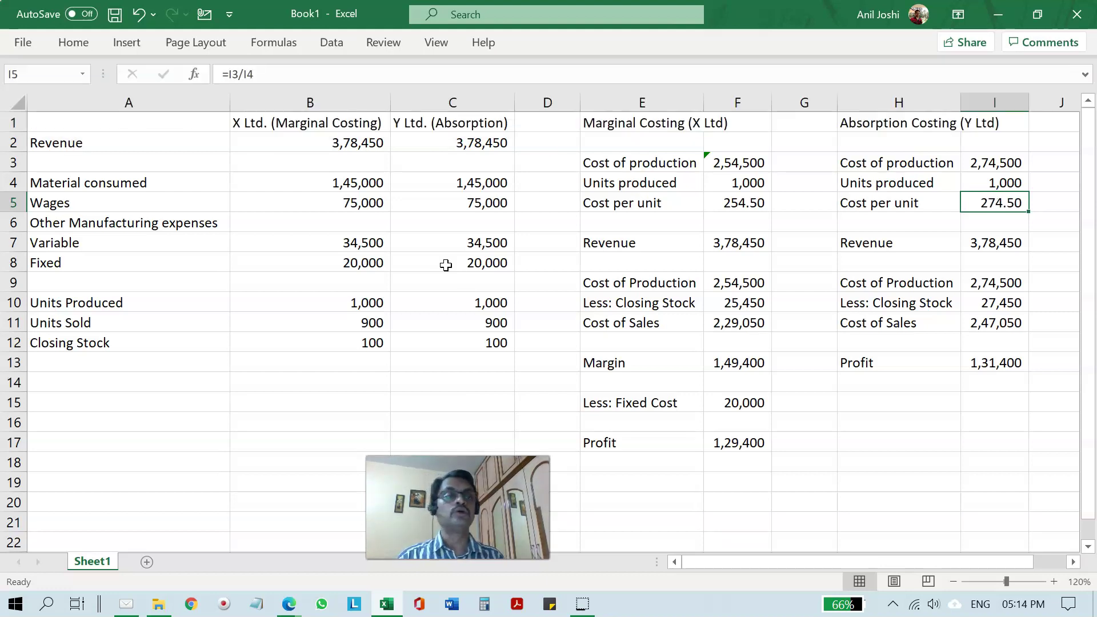
{"action": "key", "text": "F2"}
{"action": "key", "text": "Escape"}
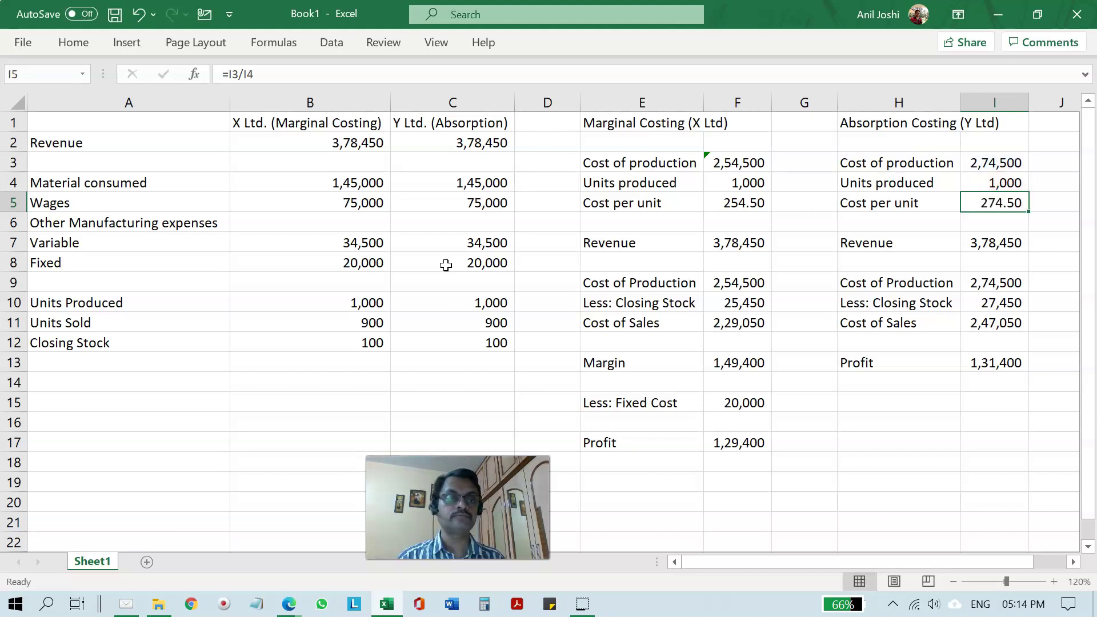
- Check the revenue reference to C2 in I7 of the absorption costing statement
{"action": "key", "text": "Down"}
{"action": "key", "text": "Down"}
{"action": "key", "text": "shift+Left"}
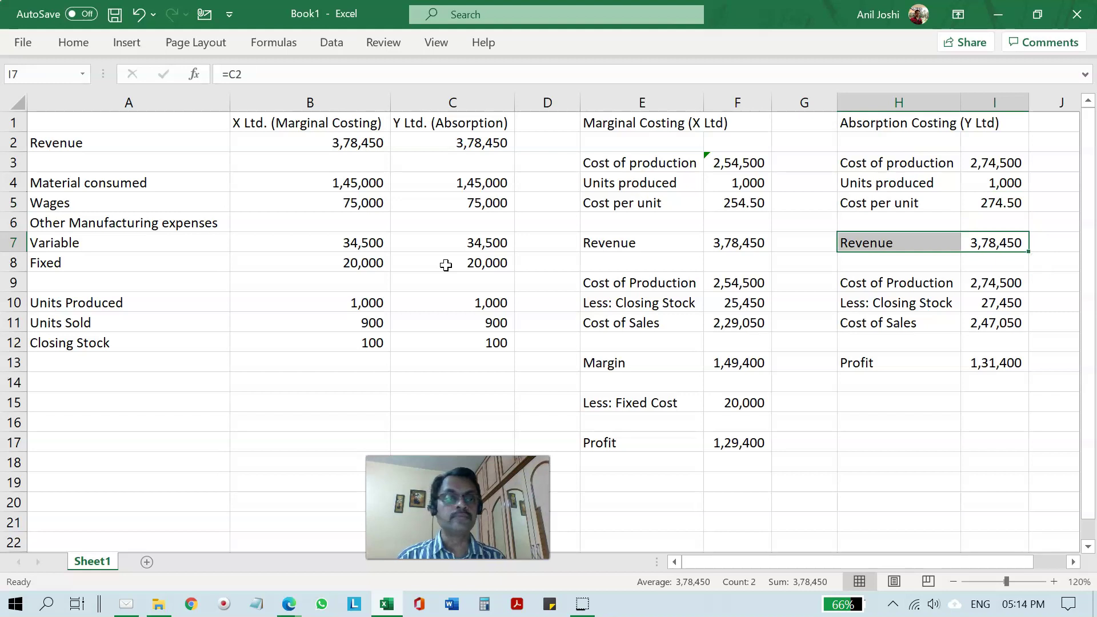
{"action": "key", "text": "shift+Right"}
{"action": "scroll", "coordinate": [446, 264], "scroll_direction": "right", "scroll_amount": 1}
{"action": "key", "text": "F2"}
{"action": "key", "text": "ctrl+Return"}
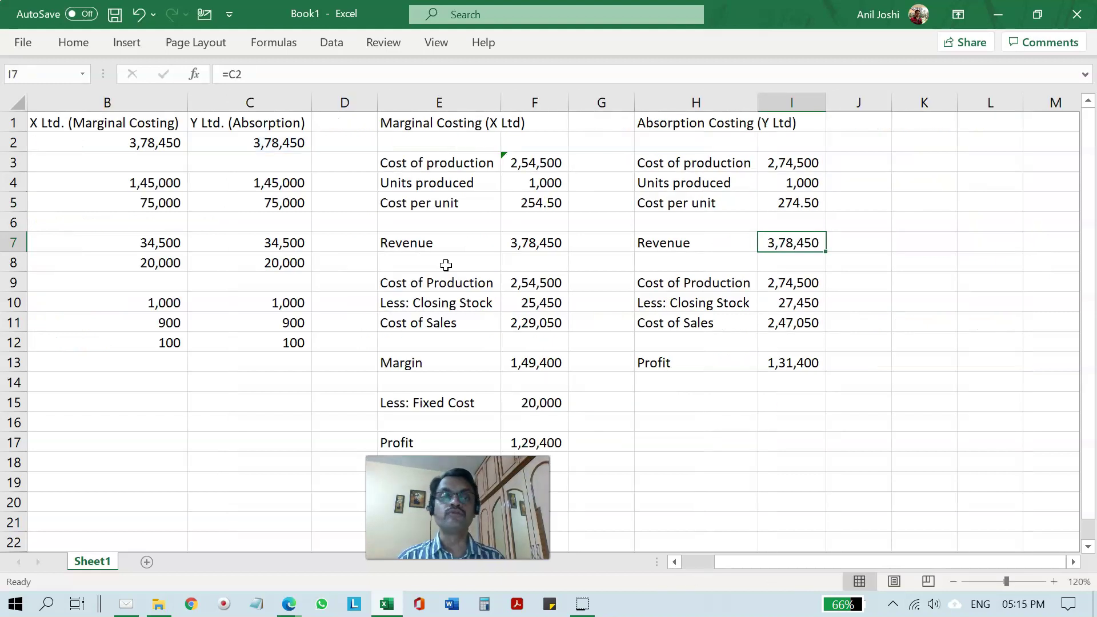
- Check the cost of production reference to I3 in I9 and the closing stock formula in I10
{"action": "scroll", "coordinate": [445, 265], "scroll_direction": "left", "scroll_amount": 1}
{"action": "key", "text": "Down"}
{"action": "key", "text": "Down"}
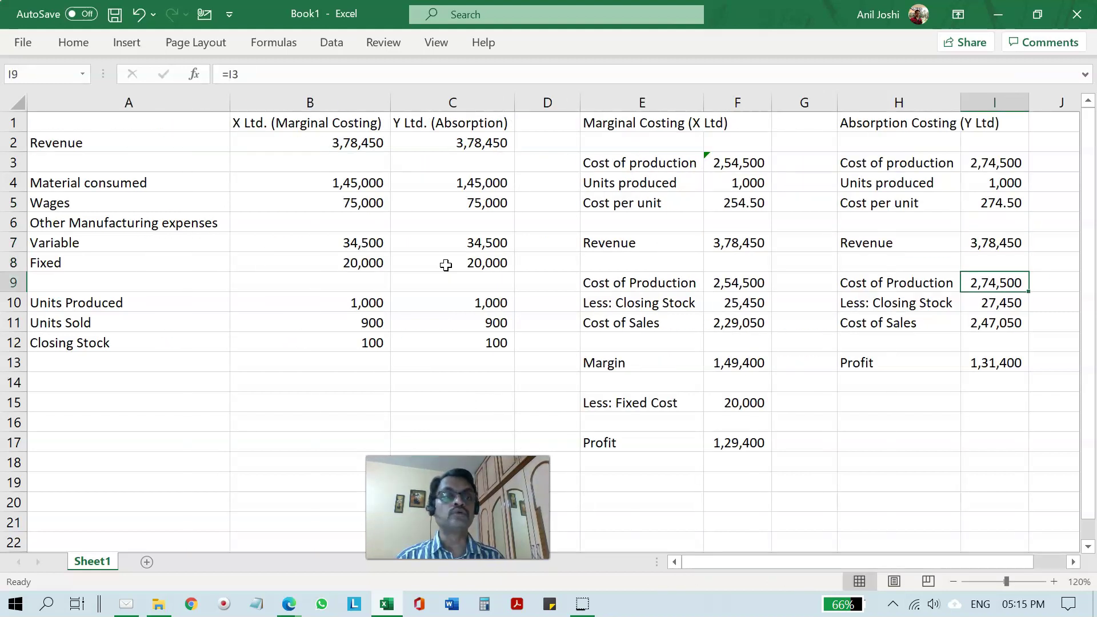
{"action": "key", "text": "F2"}
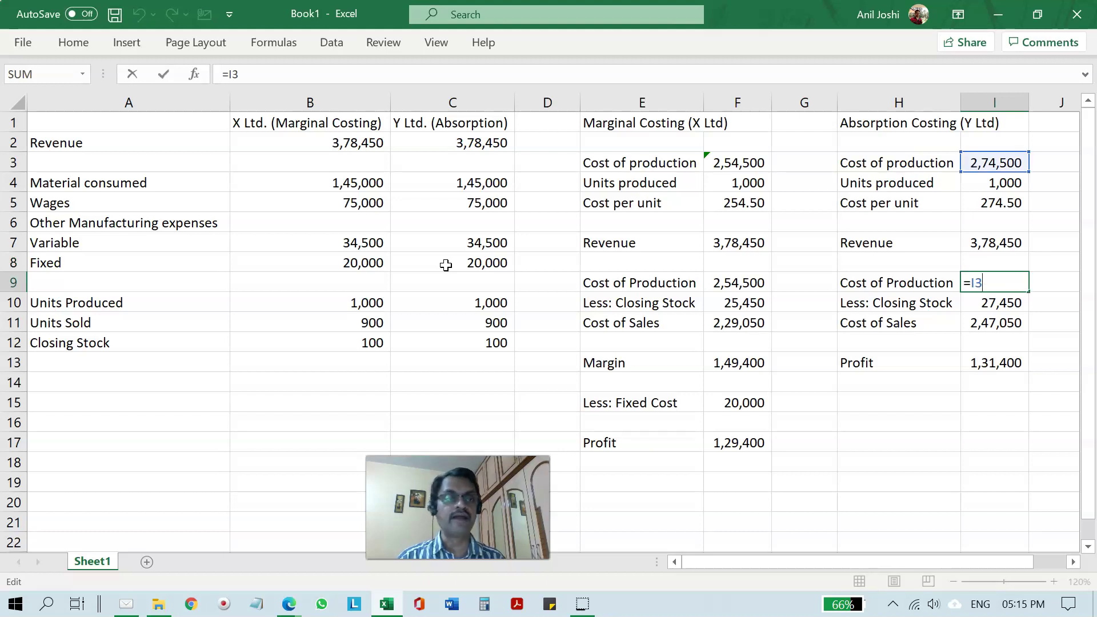
{"action": "key", "text": "ctrl+Return"}
{"action": "key", "text": "Down"}
{"action": "key", "text": "Left"}
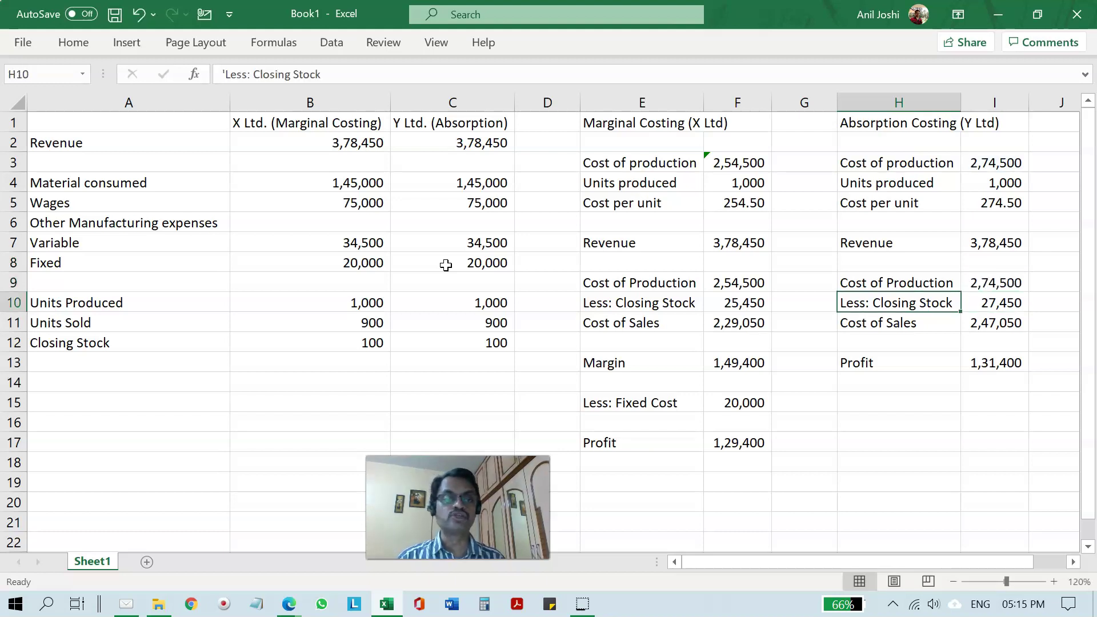
{"action": "key", "text": "Right"}
{"action": "key", "text": "F2"}
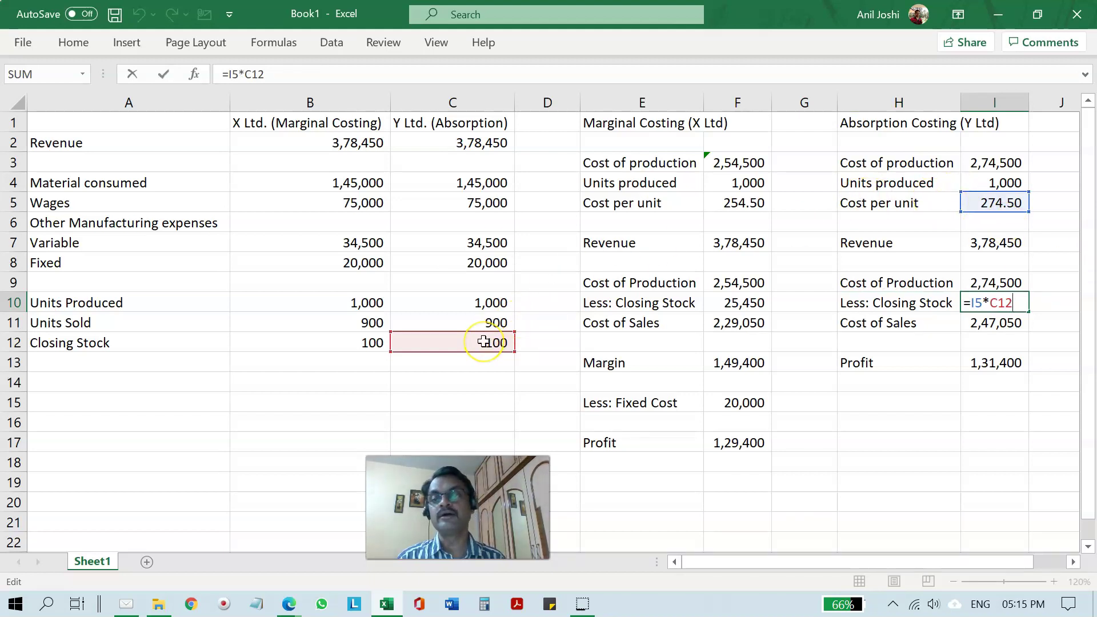
{"action": "key", "text": "ctrl+Return"}
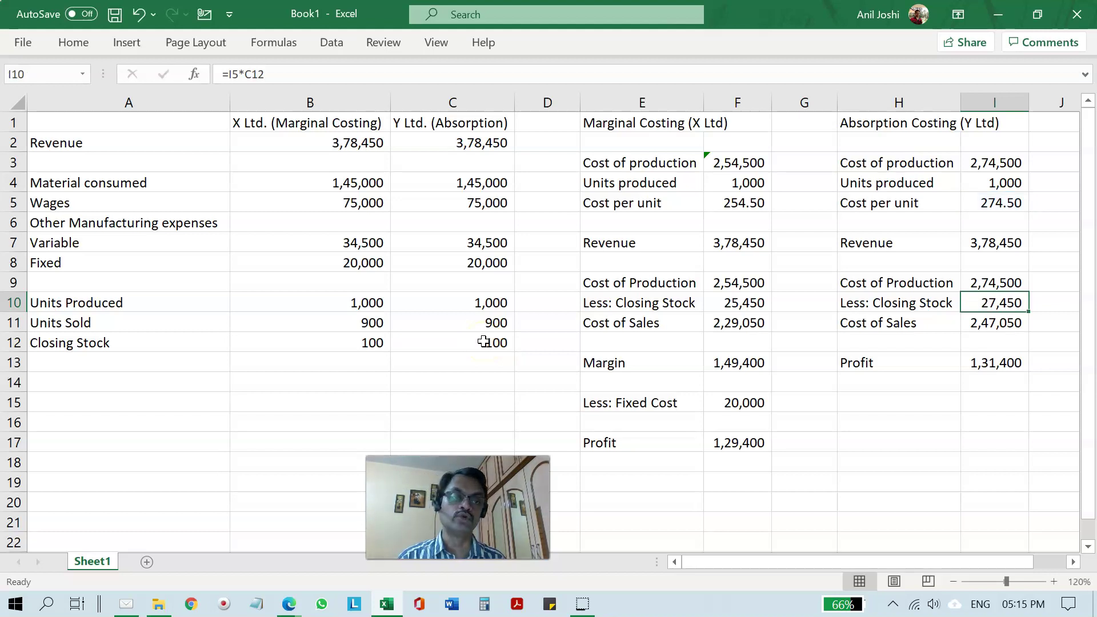
- Compare cost of production with closing stock in I9:I10 and inspect the cost of sales formula in I11
{"action": "key", "text": "Up"}
{"action": "key", "text": "shift+Down"}
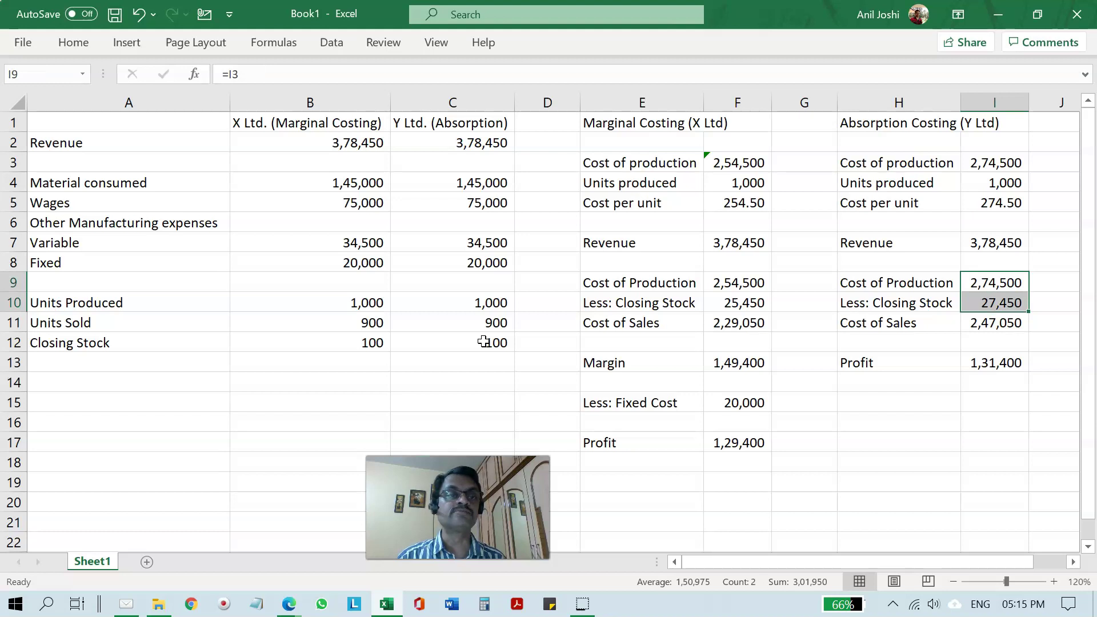
{"action": "key", "text": "Down"}
{"action": "key", "text": "Down"}
{"action": "key", "text": "F2"}
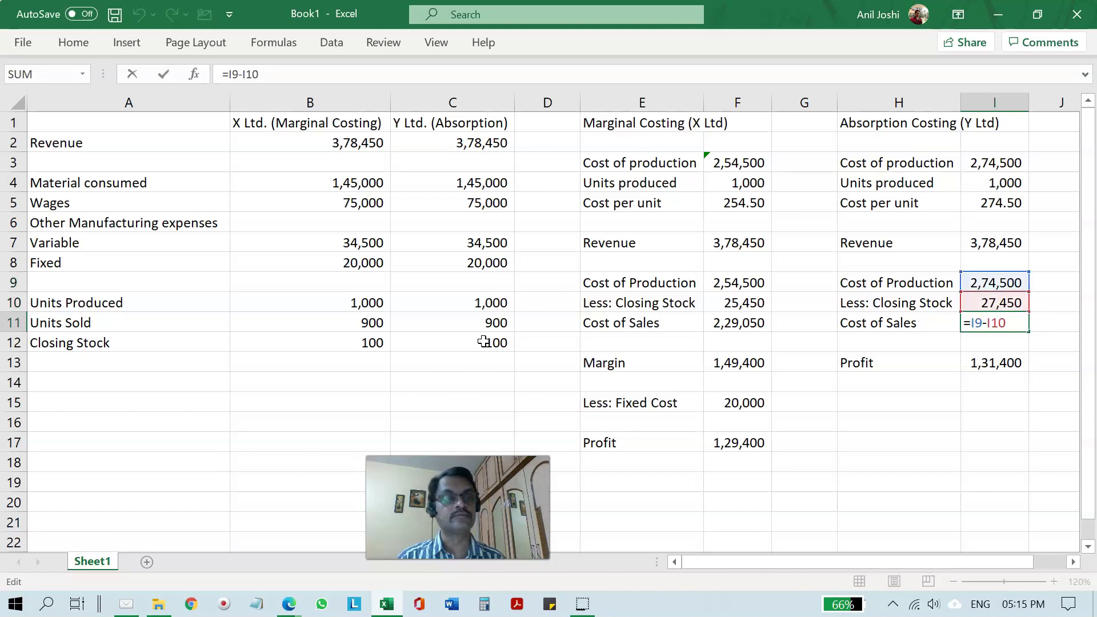
{"action": "key", "text": "ctrl+Return"}
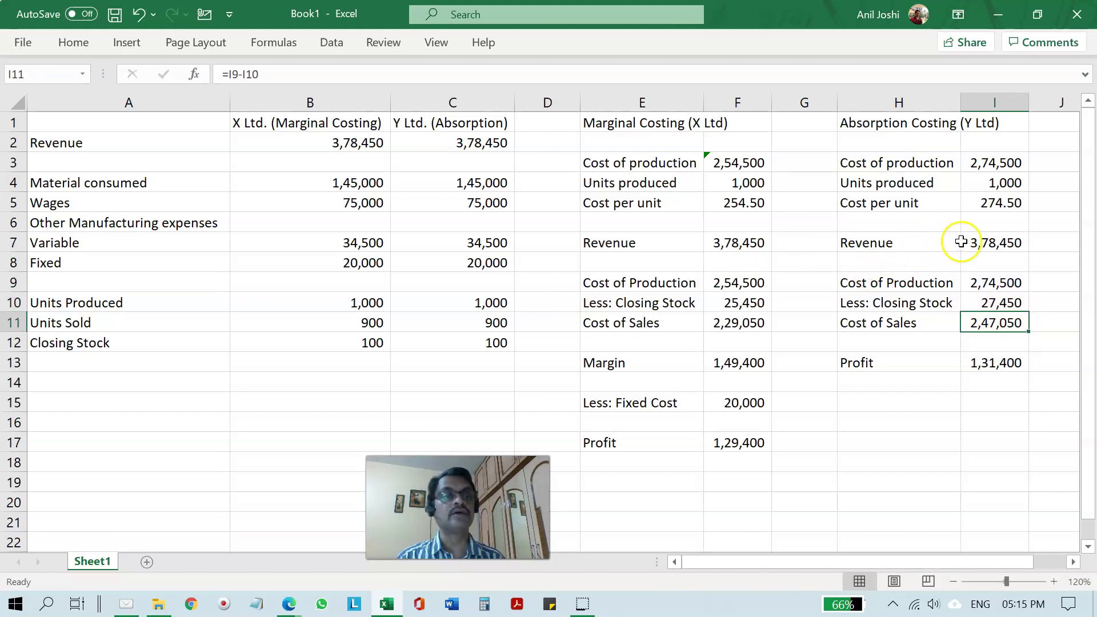
- Review the absorption profit in I13 against revenue and cost of sales, and trace the fixed cost treatment from H15 to I3
{"action": "left_click", "coordinate": [980, 243], "text": "ctrl"}
{"action": "left_click", "coordinate": [980, 368]}
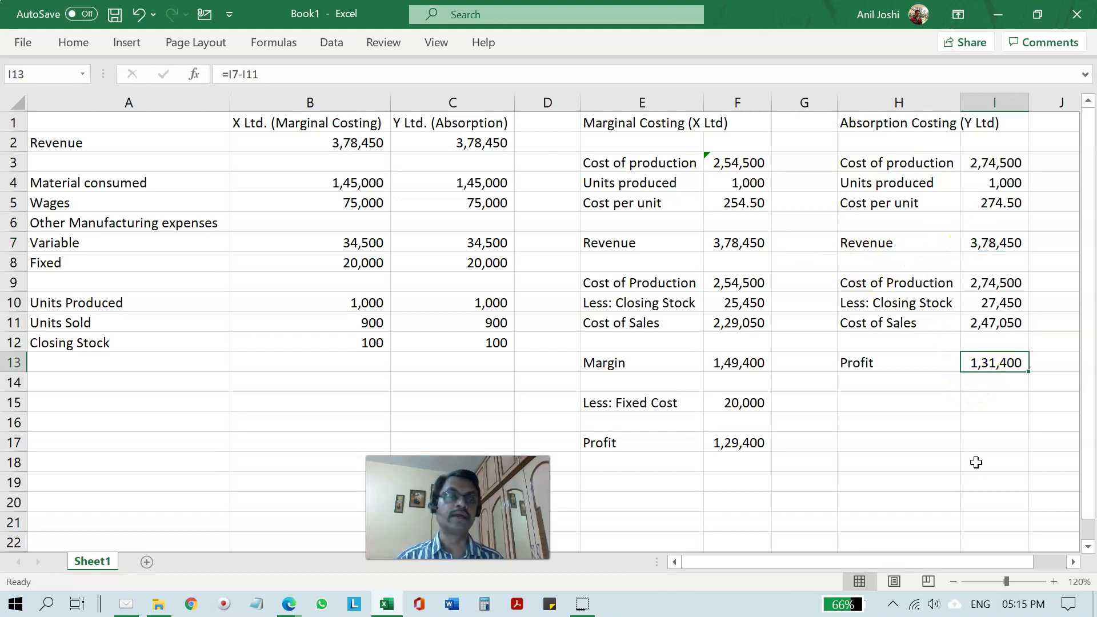
{"action": "left_click", "coordinate": [893, 407]}
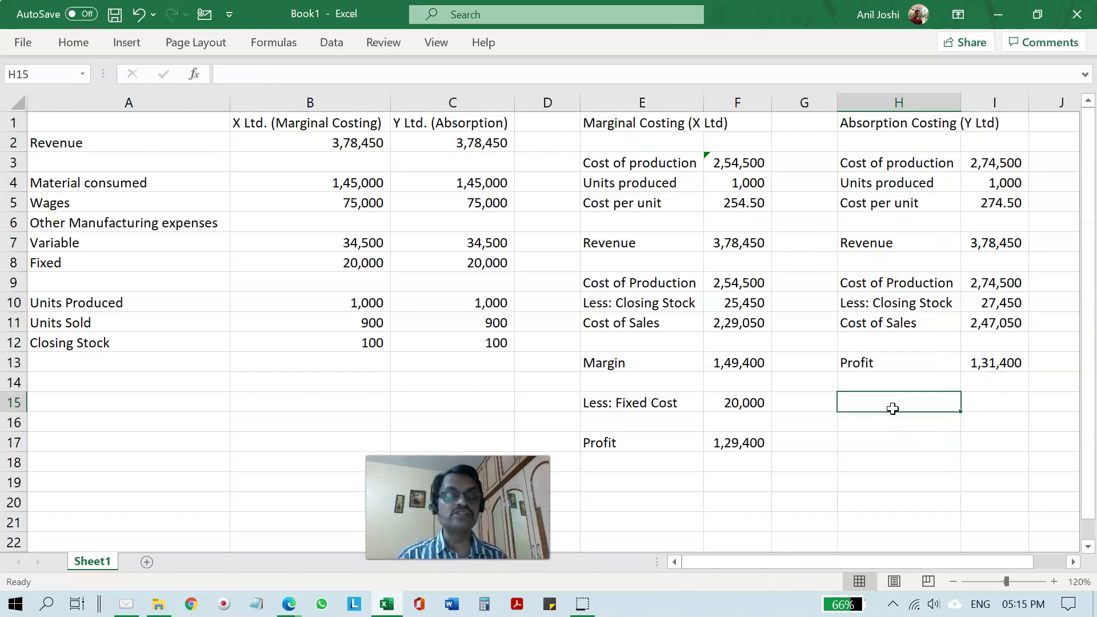
{"action": "left_click", "coordinate": [988, 159]}
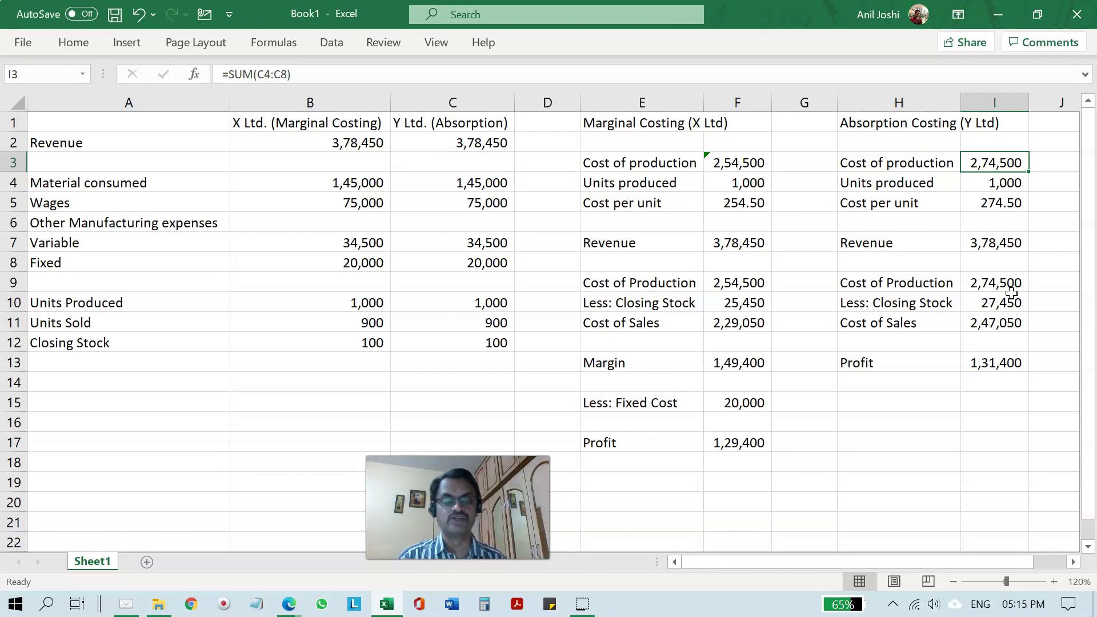
- Compare the absorption costing profit in I13 with the marginal costing profit in F17
{"action": "left_click", "coordinate": [938, 362]}
{"action": "key", "text": "shift+Right"}
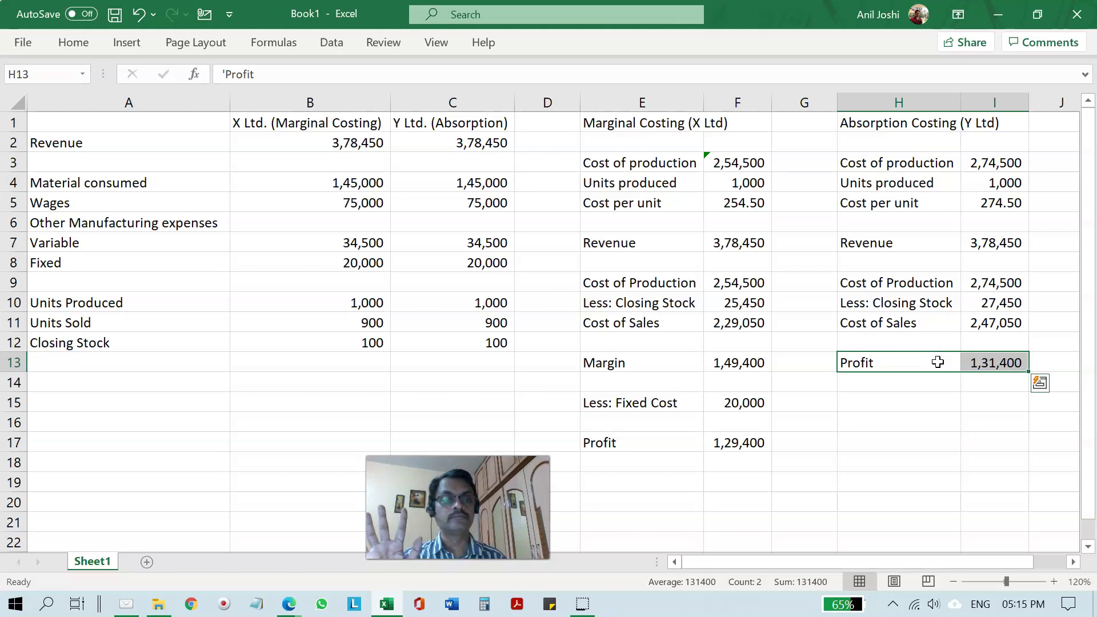
{"action": "key", "text": "Right"}
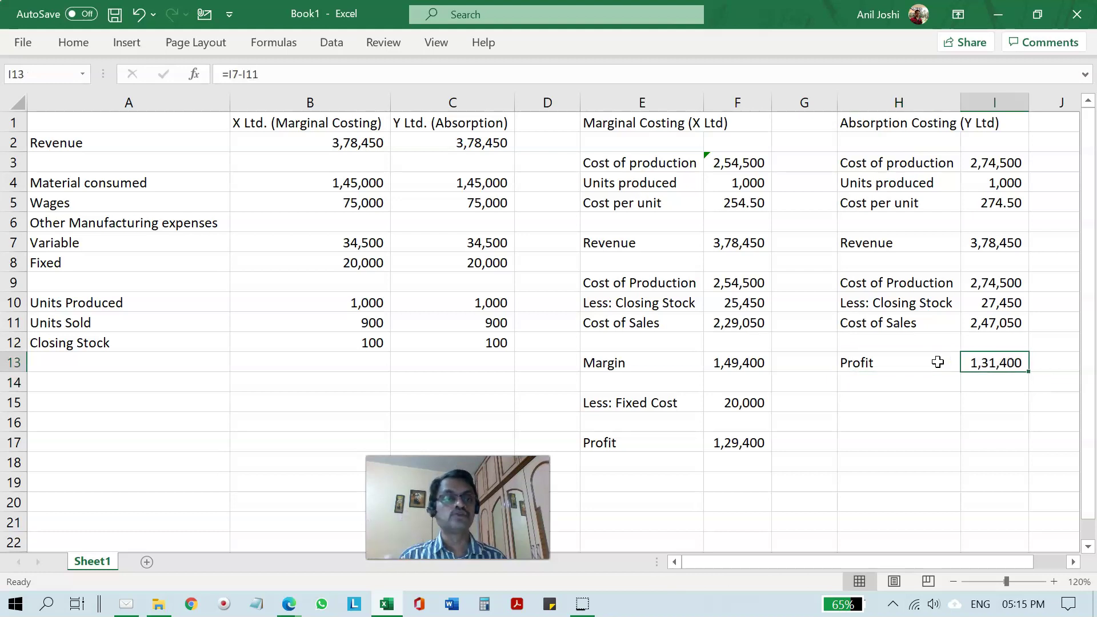
{"action": "left_click", "coordinate": [732, 444], "text": "ctrl"}
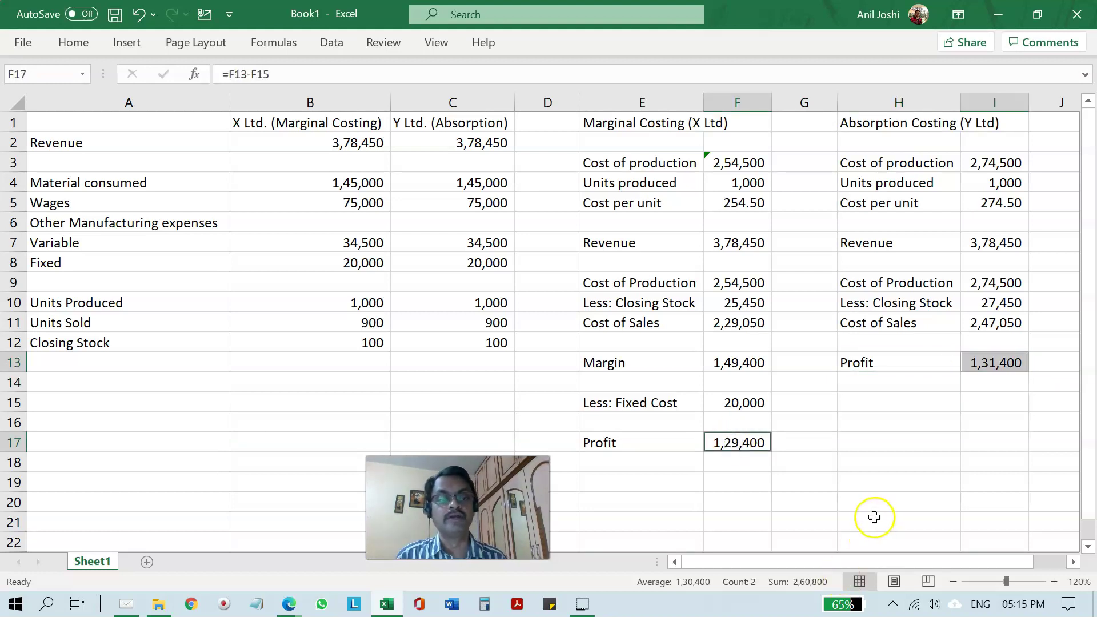
- Review the source data in B2:C12 and the company and costing method headings in row 1
{"action": "left_click_drag", "start_coordinate": [347, 143], "coordinate": [483, 343]}
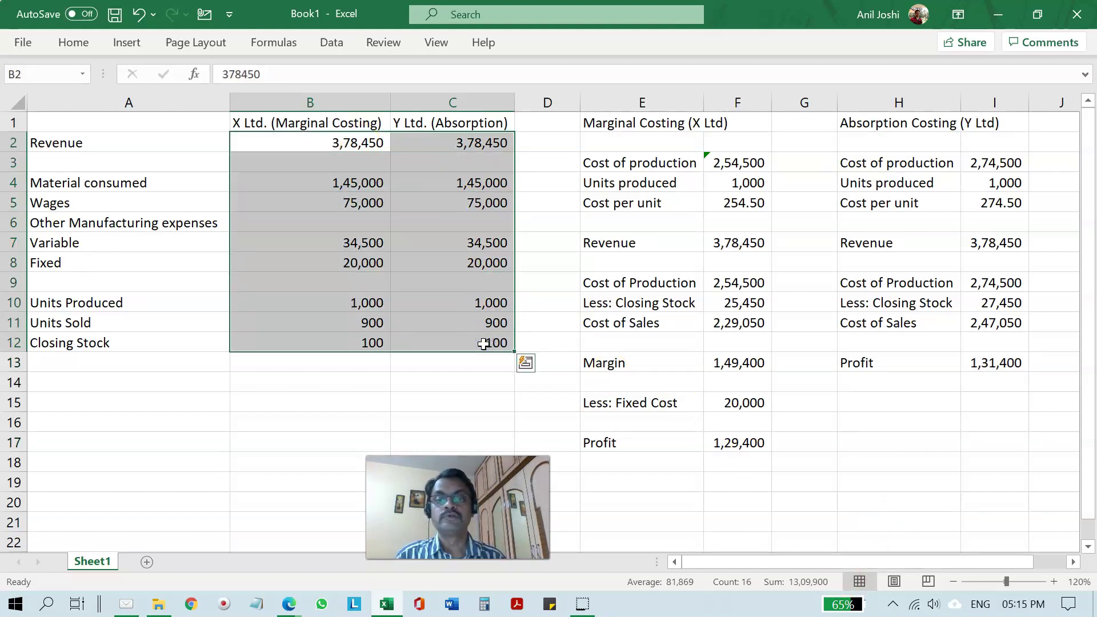
{"action": "left_click", "coordinate": [317, 123]}
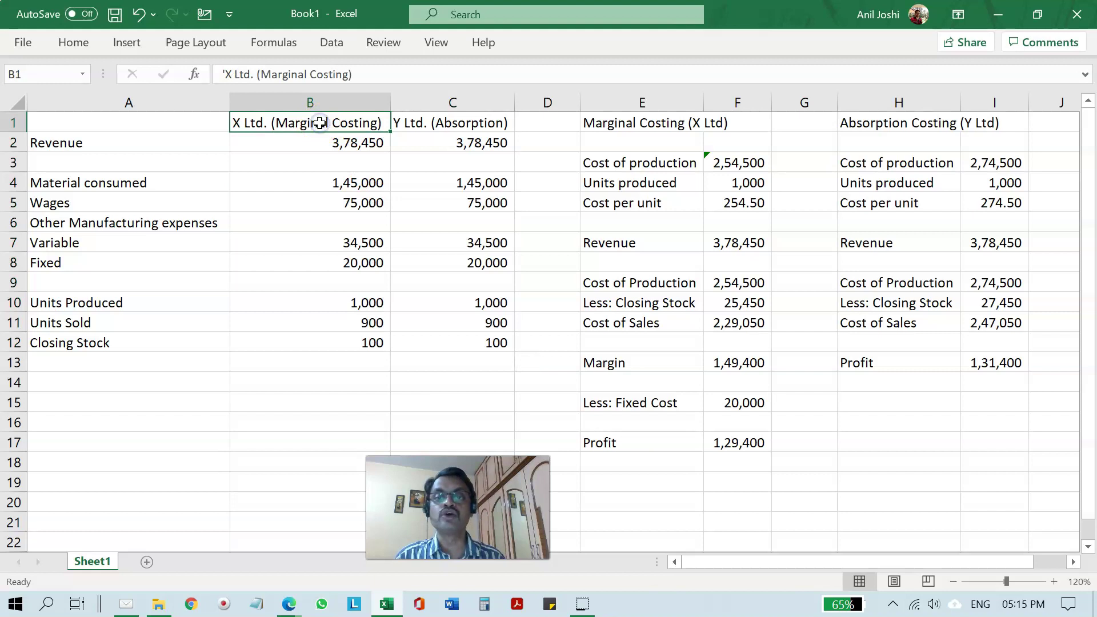
{"action": "left_click", "coordinate": [441, 122]}
{"action": "left_click", "coordinate": [666, 123]}
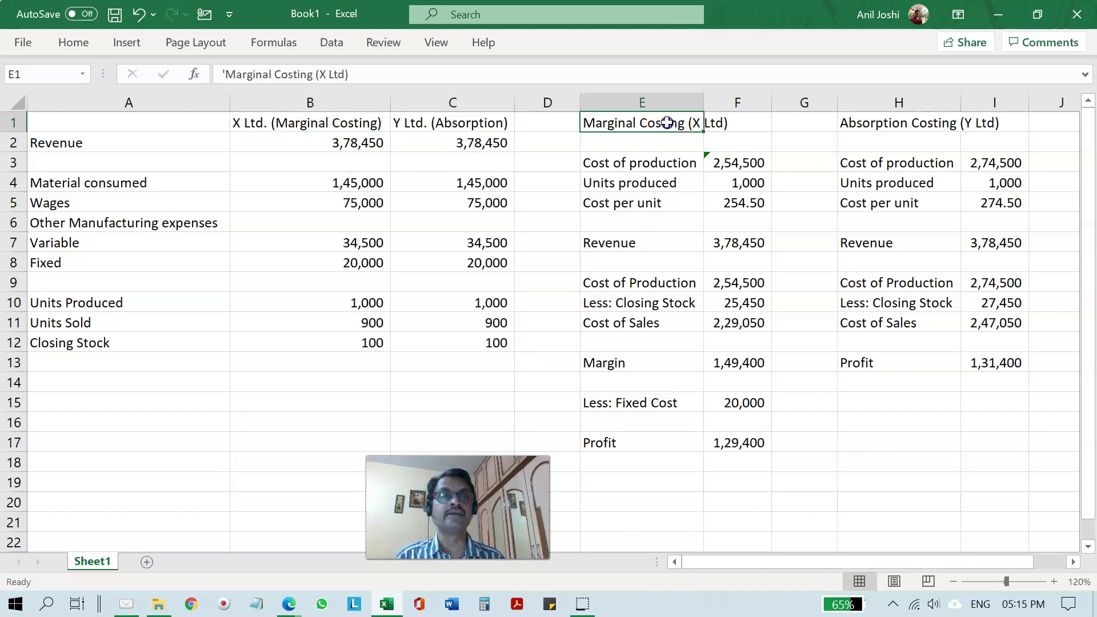
{"action": "left_click_drag", "start_coordinate": [667, 123], "coordinate": [993, 120]}
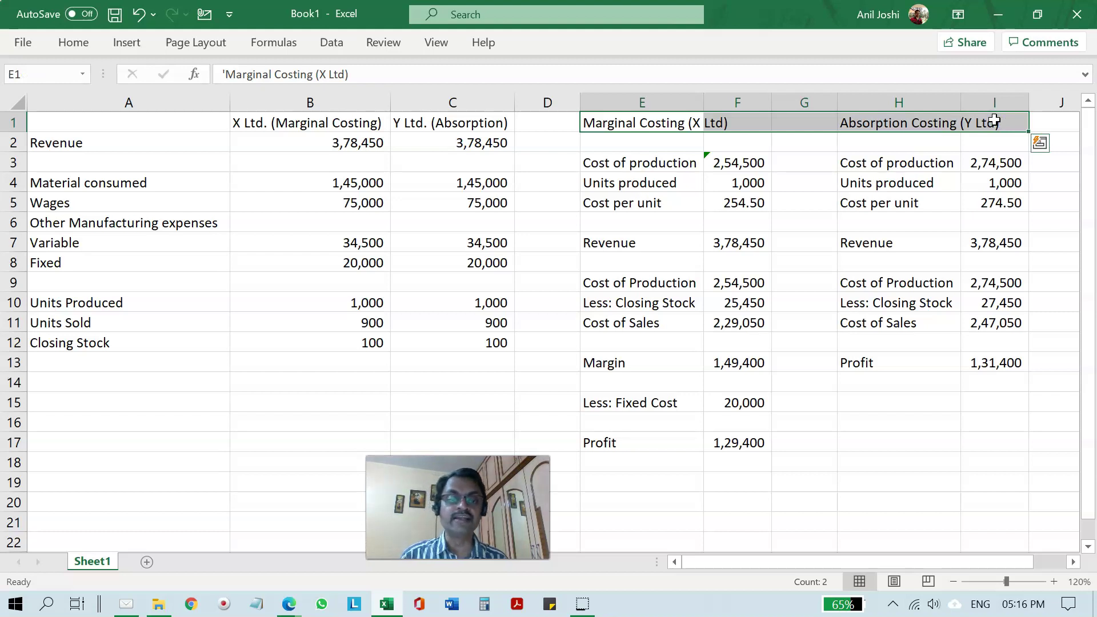
- Compare the profits in F17 and I13 alongside the closing stock values in F10 and I10
{"action": "left_click", "coordinate": [738, 444]}
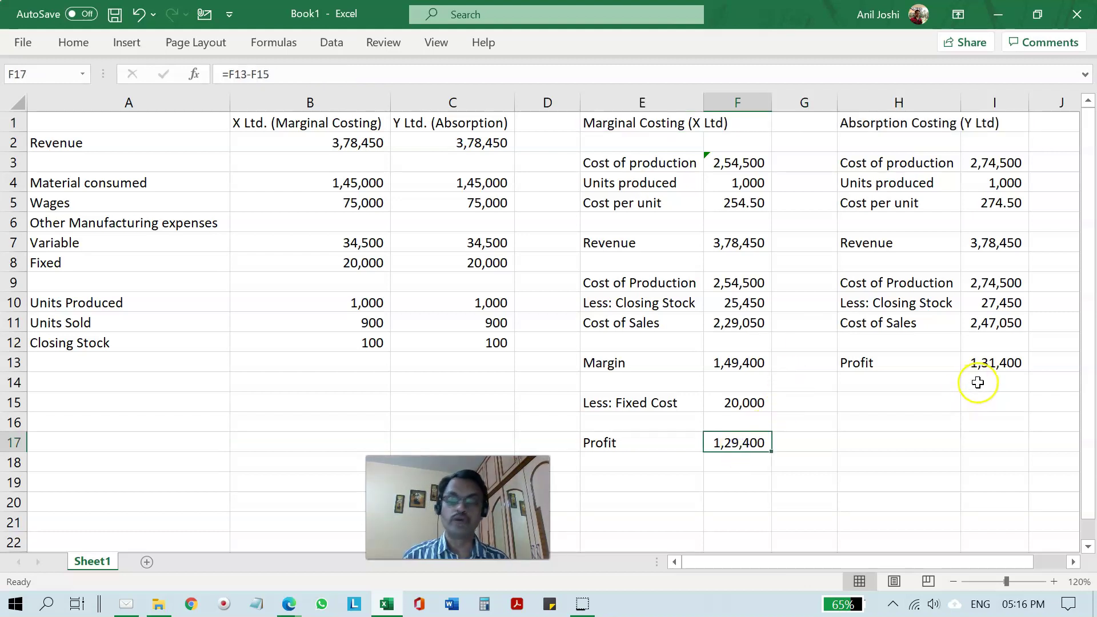
{"action": "left_click", "coordinate": [972, 365], "text": "ctrl"}
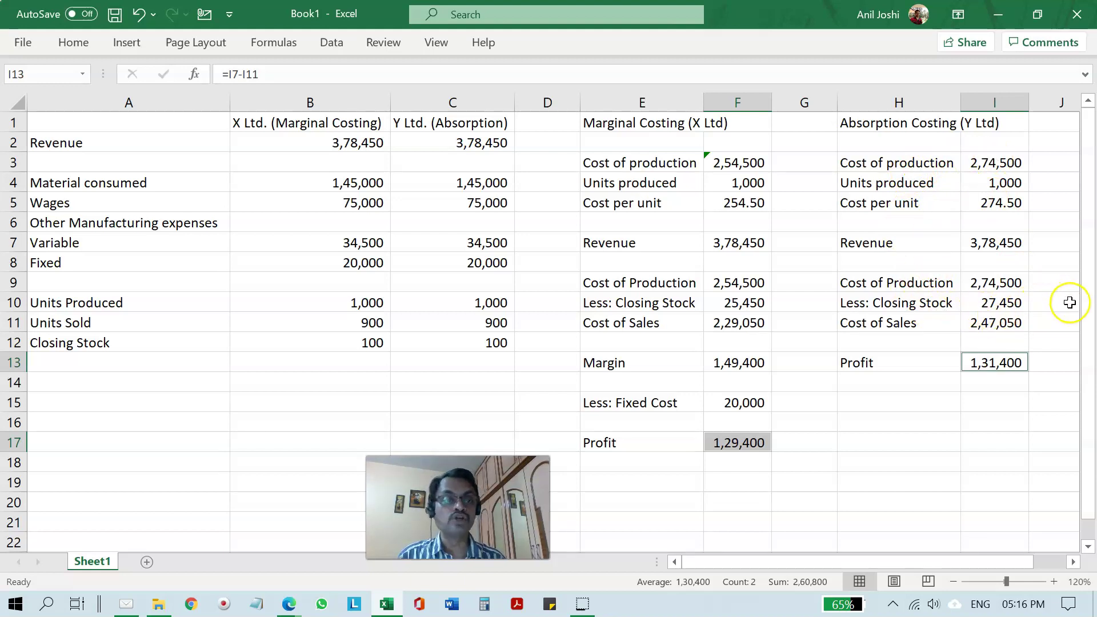
{"action": "left_click", "coordinate": [997, 297]}
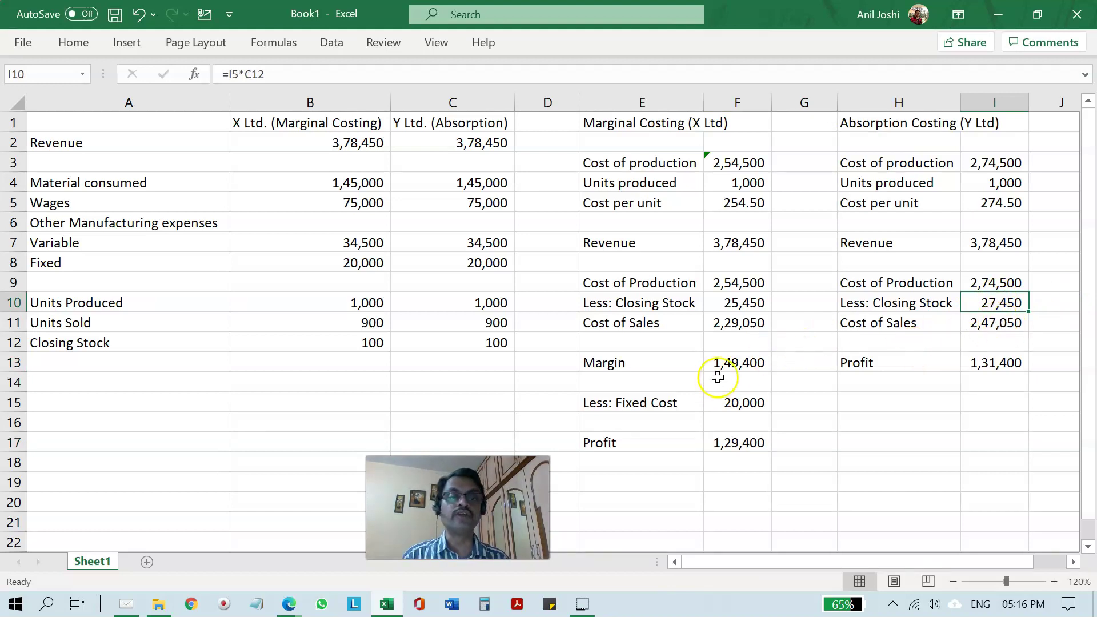
{"action": "left_click", "coordinate": [713, 304], "text": "ctrl"}
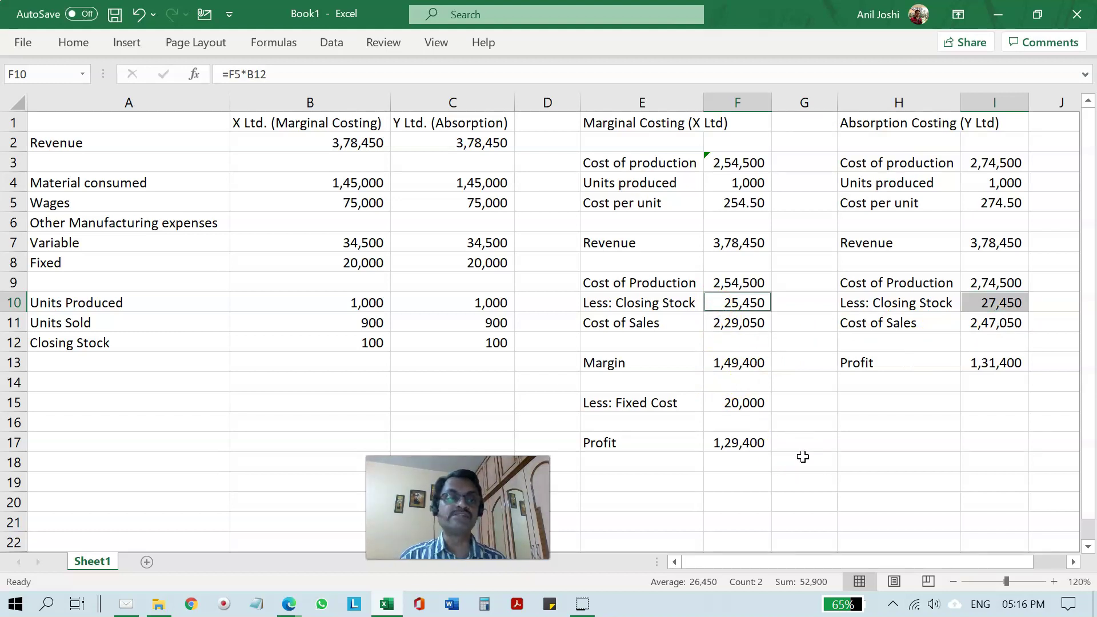
{"action": "left_click", "coordinate": [988, 356]}
{"action": "left_click", "coordinate": [710, 443], "text": "ctrl"}
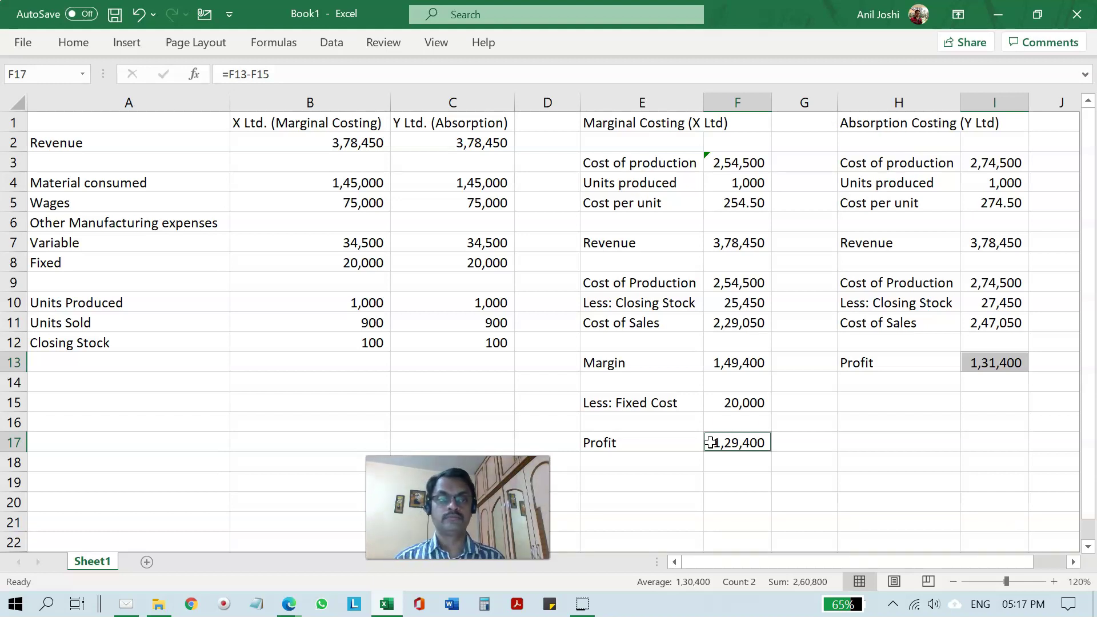
- Re-examine the closing stock formulas in F10 and I10 and relate them to the profit in I13
{"action": "left_click", "coordinate": [984, 302]}
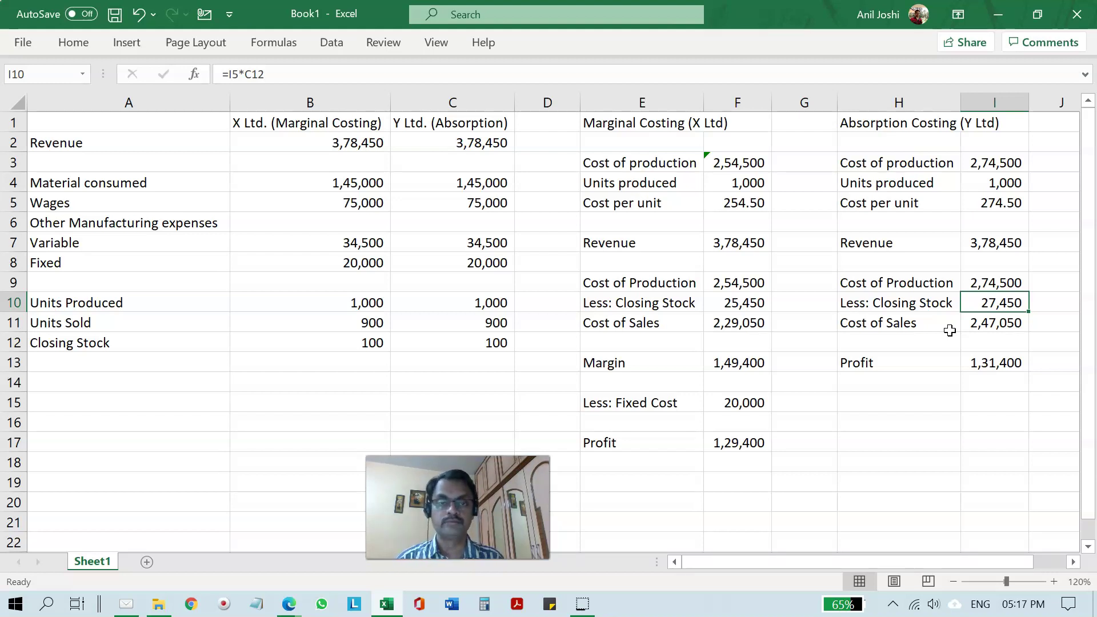
{"action": "left_click", "coordinate": [740, 302]}
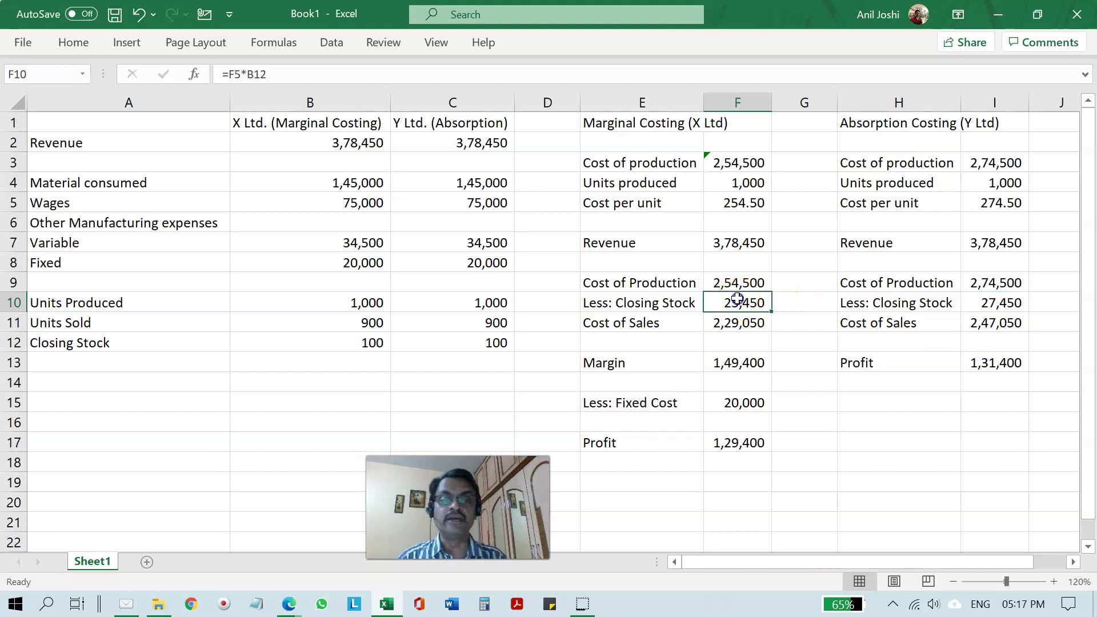
{"action": "left_click", "coordinate": [983, 303], "text": "ctrl"}
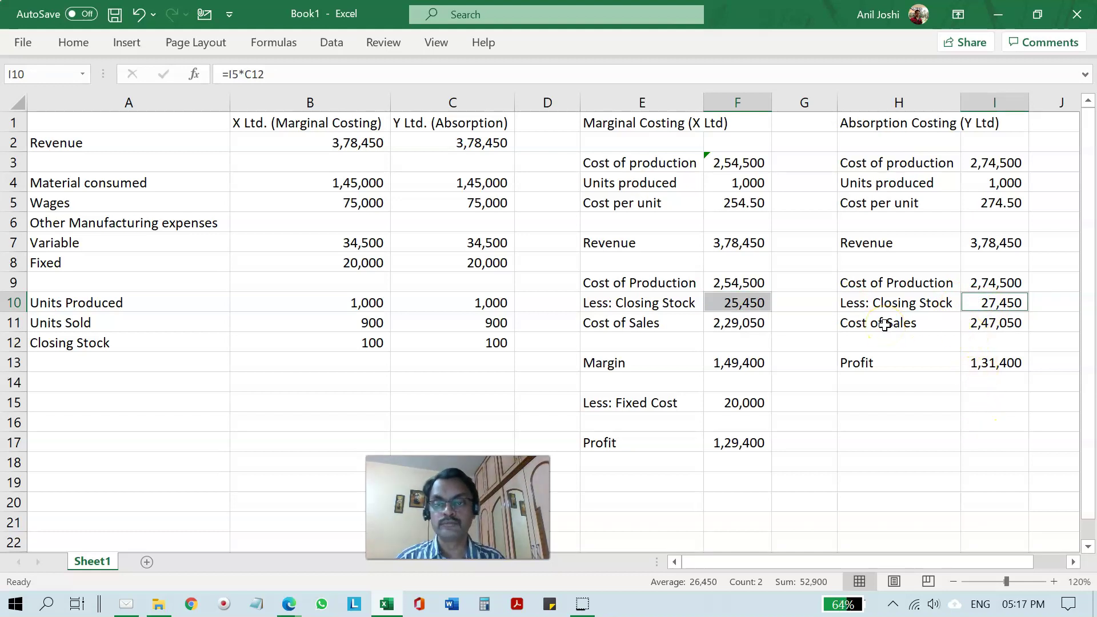
{"action": "left_click_drag", "start_coordinate": [726, 446], "coordinate": [980, 365]}
{"action": "left_click", "coordinate": [981, 364]}
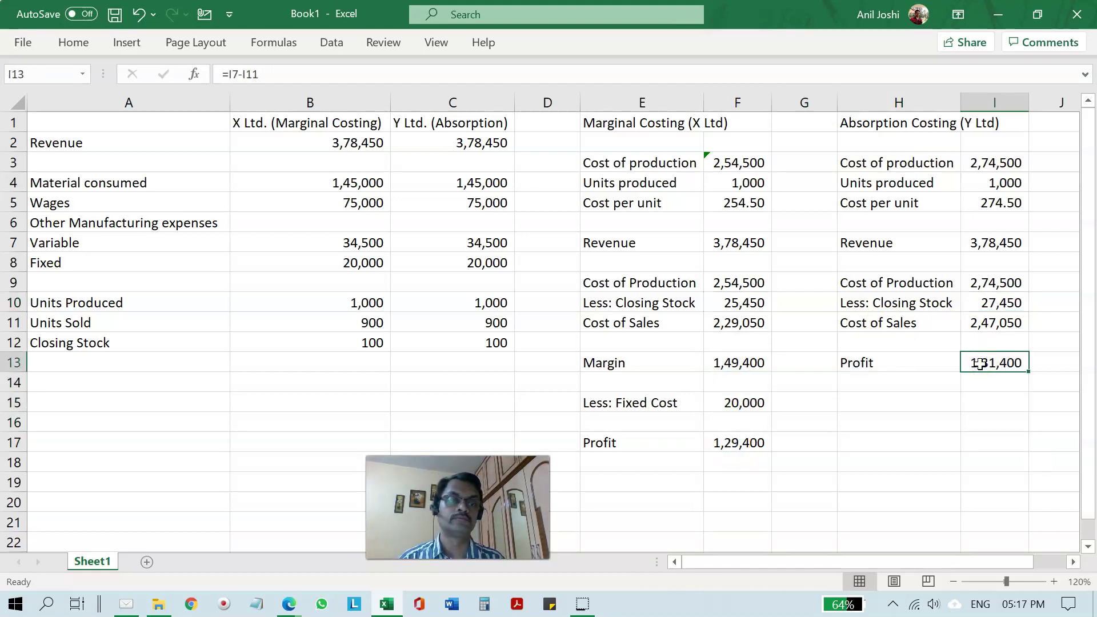